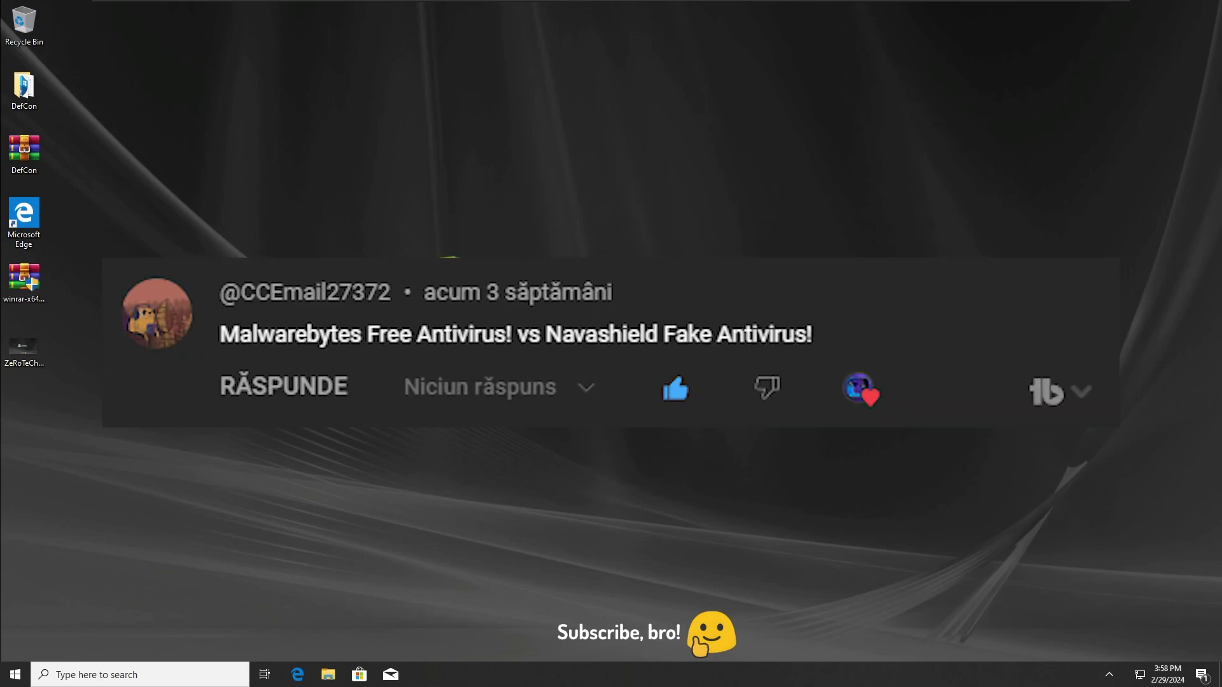
# Step: Select the MBSetup and NavaShield desktop icons, then clear the selection
pyautogui.moveTo(371, 175); pyautogui.dragTo(407, 188)
pyautogui.moveTo(396, 180); pyautogui.dragTo(723, 364)
pyautogui.click(719, 361)
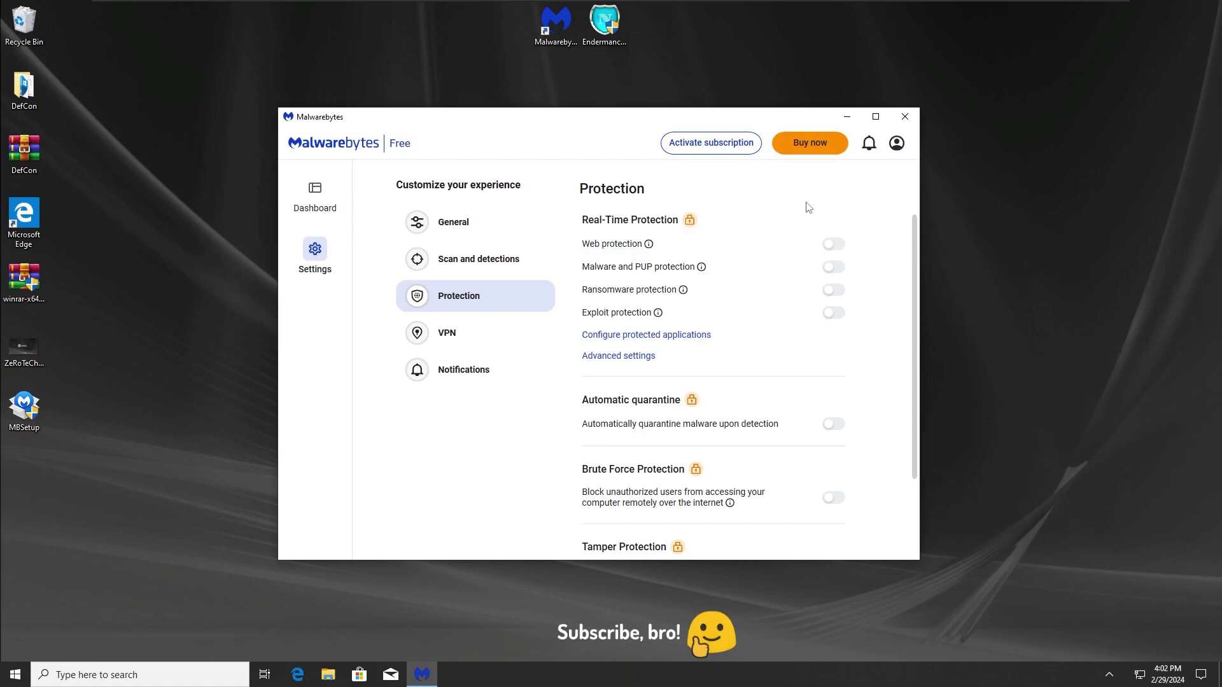
pyautogui.scroll(-4, 782, 350)
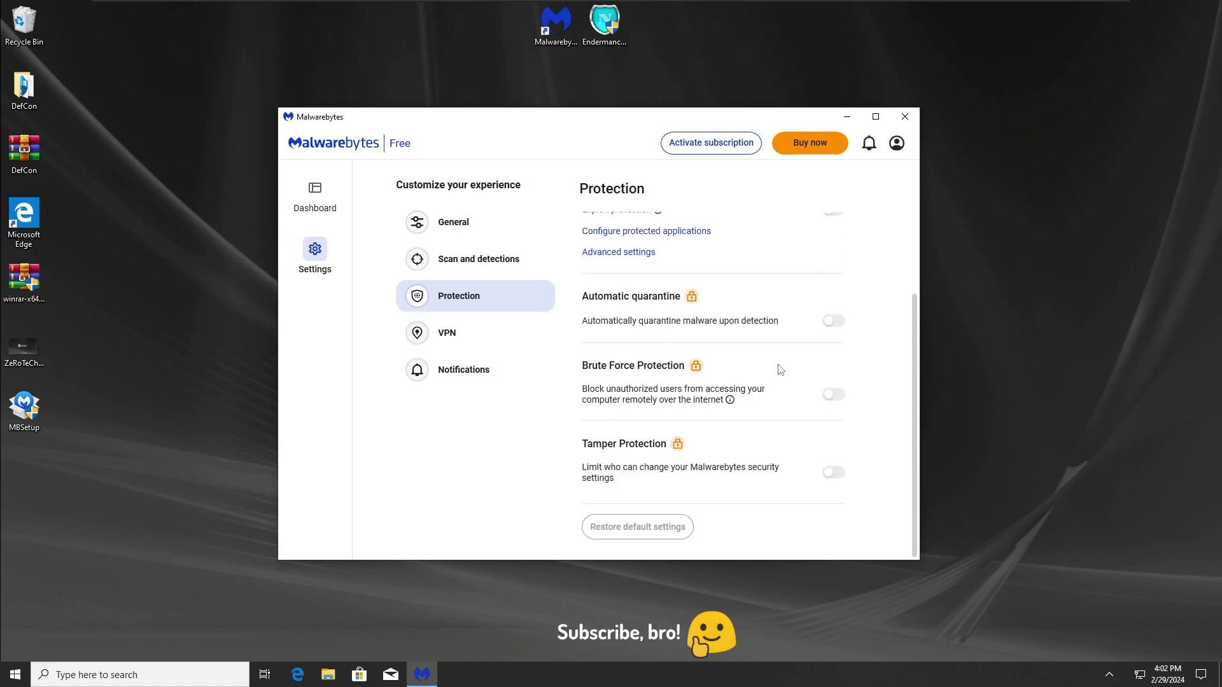
pyautogui.scroll(4, 780, 369)
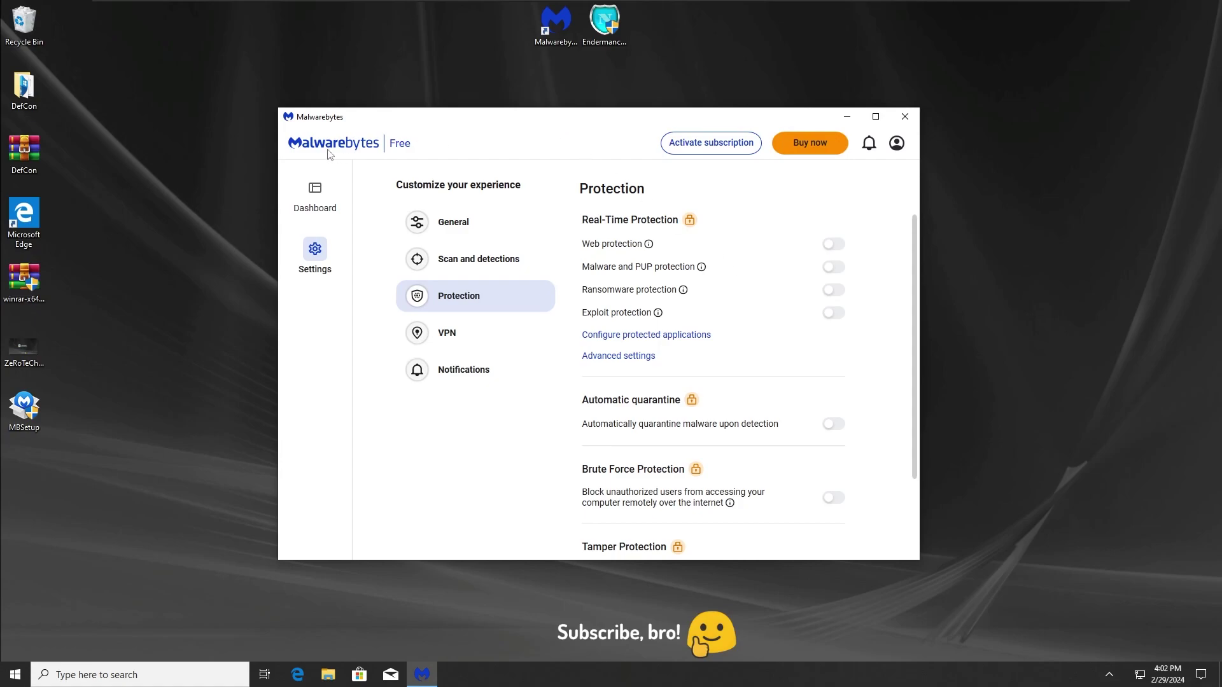
pyautogui.moveTo(582, 116)
pyautogui.mouseDown()
pyautogui.moveTo(640, 120)
pyautogui.moveTo(571, 130)
pyautogui.mouseUp()
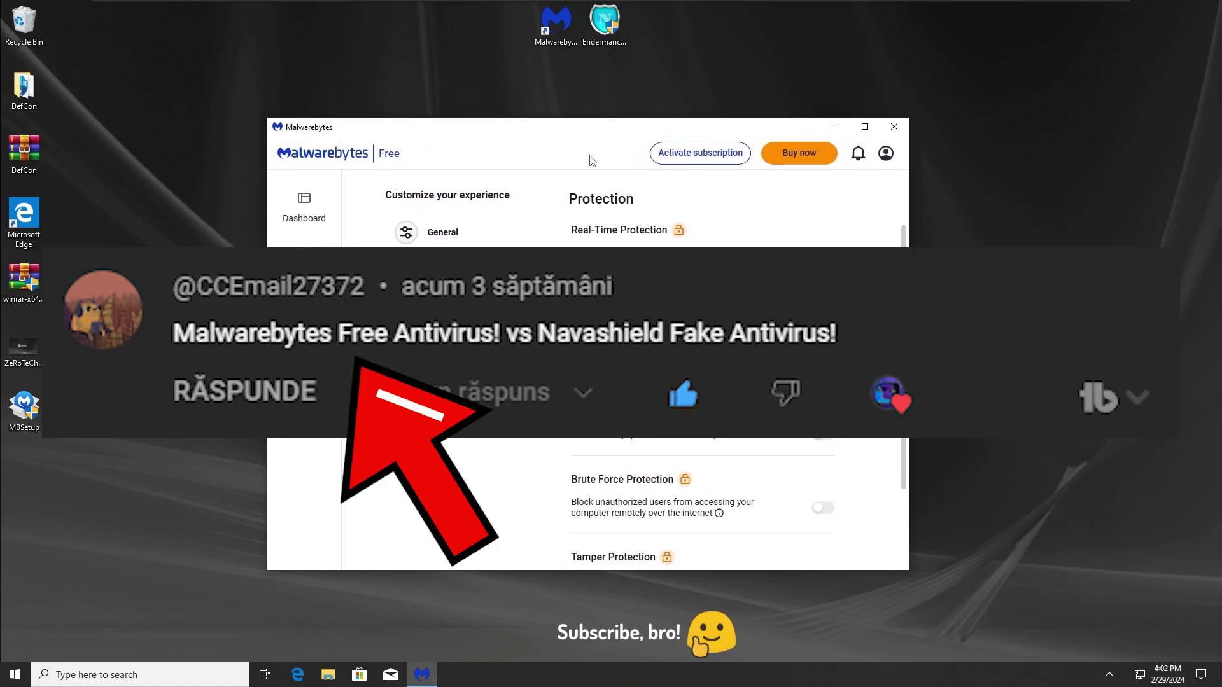
pyautogui.click(605, 24)
pyautogui.click(461, 161)
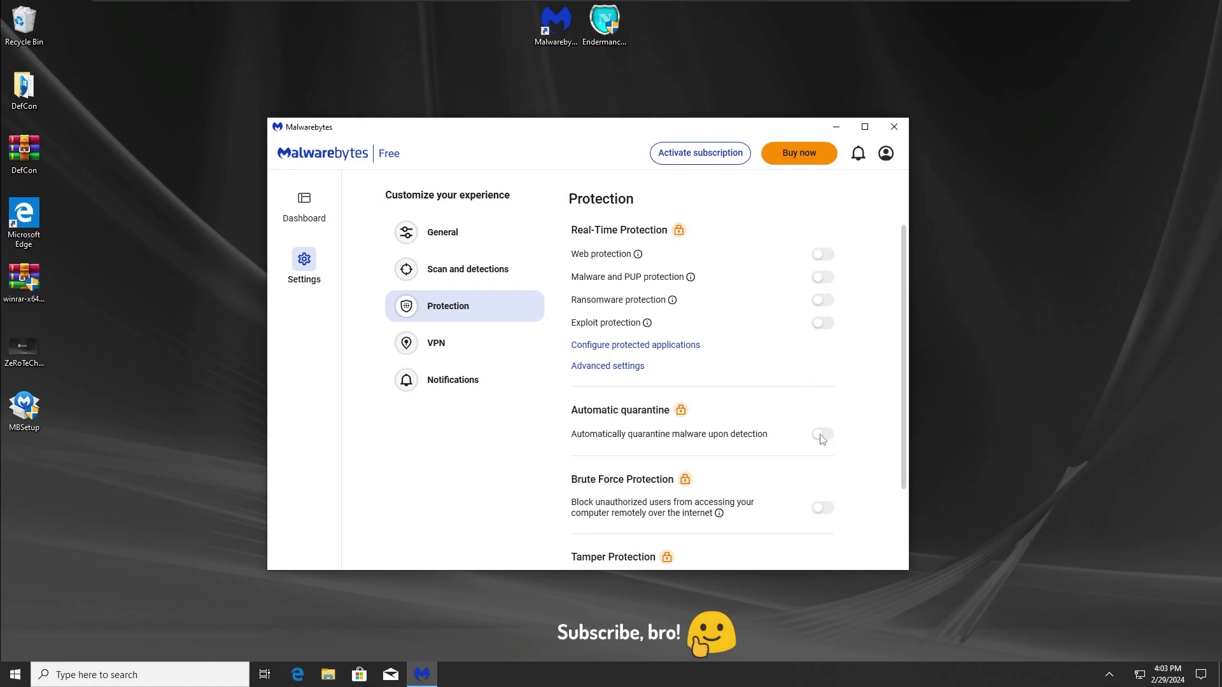
pyautogui.scroll(-1, 817, 464)
pyautogui.scroll(-2, 816, 466)
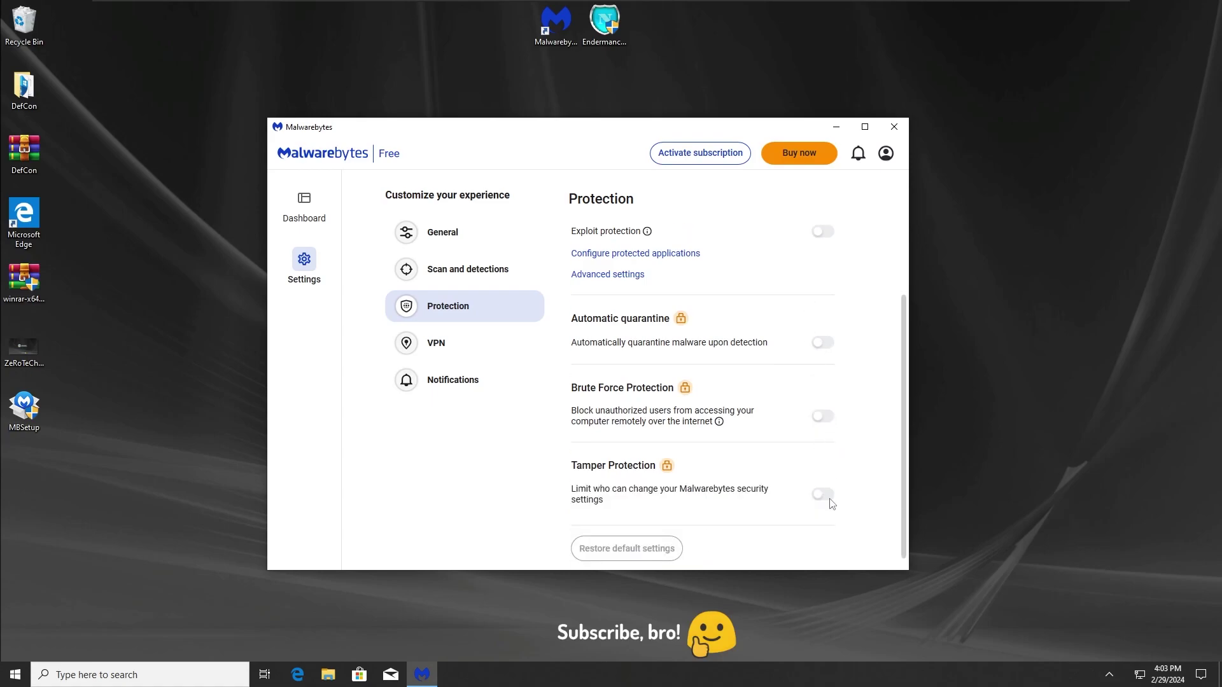
pyautogui.scroll(1, 827, 499)
pyautogui.scroll(2, 826, 475)
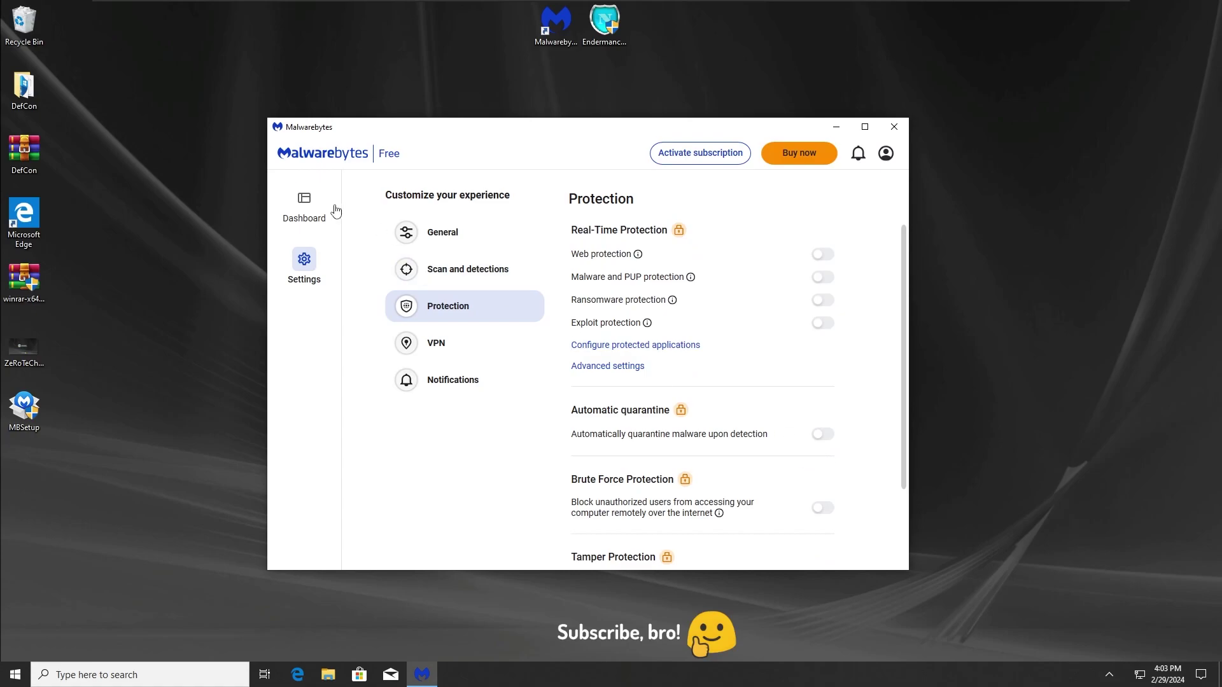
# Step: Go back to the Malwarebytes dashboard and reposition its window beside the NavaShield installer
pyautogui.click(307, 205)
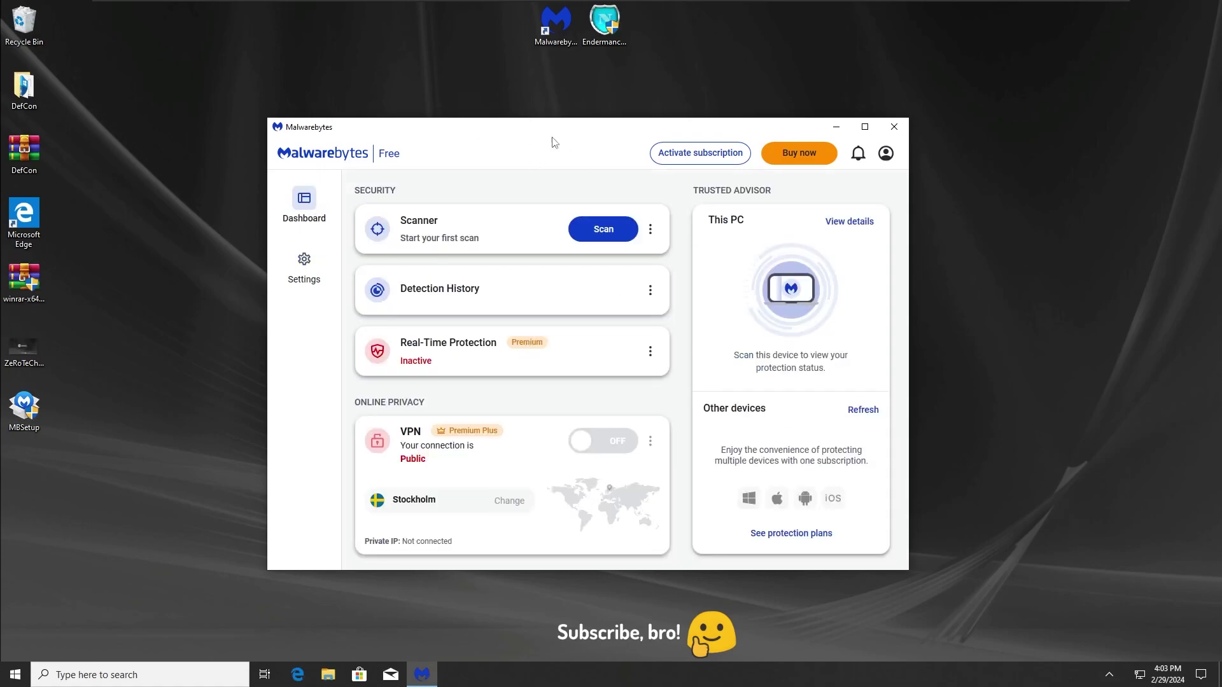
pyautogui.moveTo(575, 133)
pyautogui.mouseDown()
pyautogui.moveTo(694, 115)
pyautogui.moveTo(552, 141)
pyautogui.mouseUp()
pyautogui.click(605, 29)
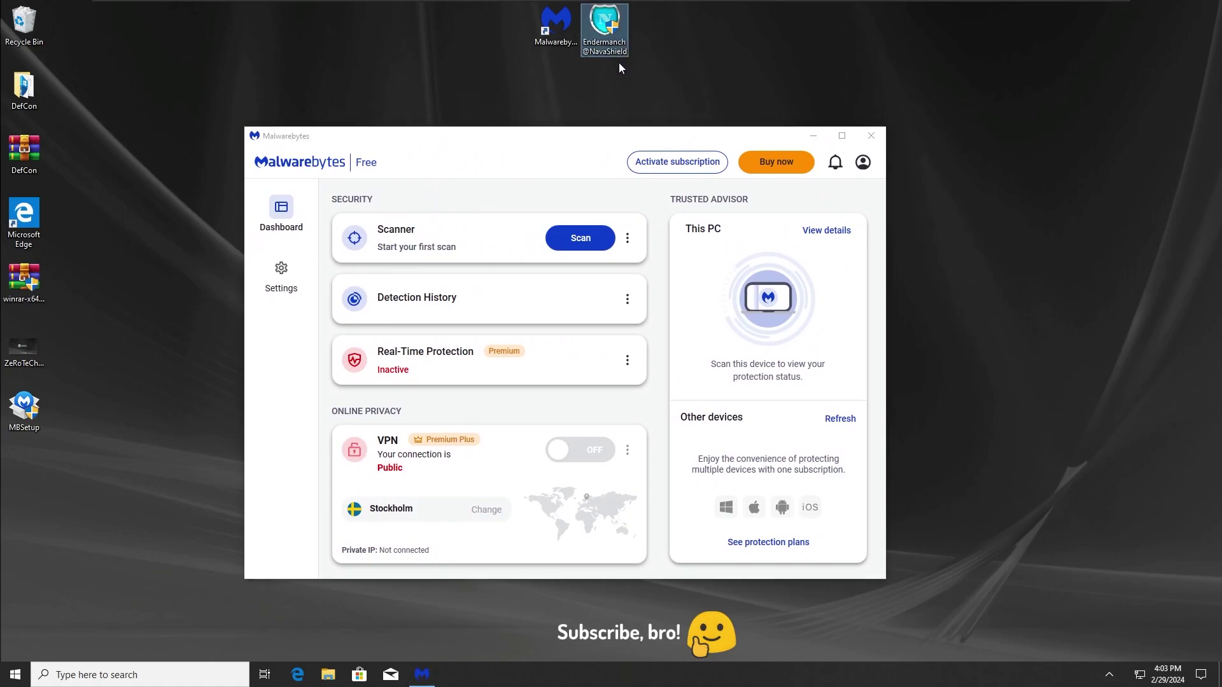
pyautogui.moveTo(567, 136); pyautogui.dragTo(592, 128)
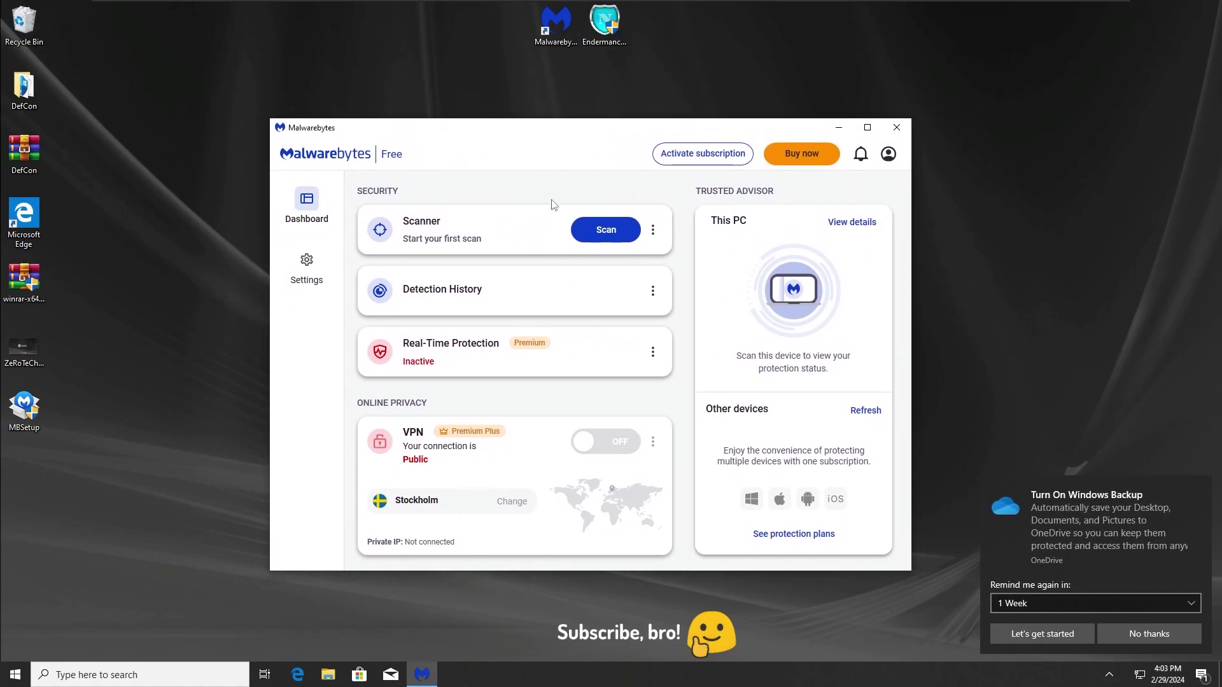
# Step: Expand the Real-Time Protection card to view its details, then collapse it
pyautogui.click(560, 364)
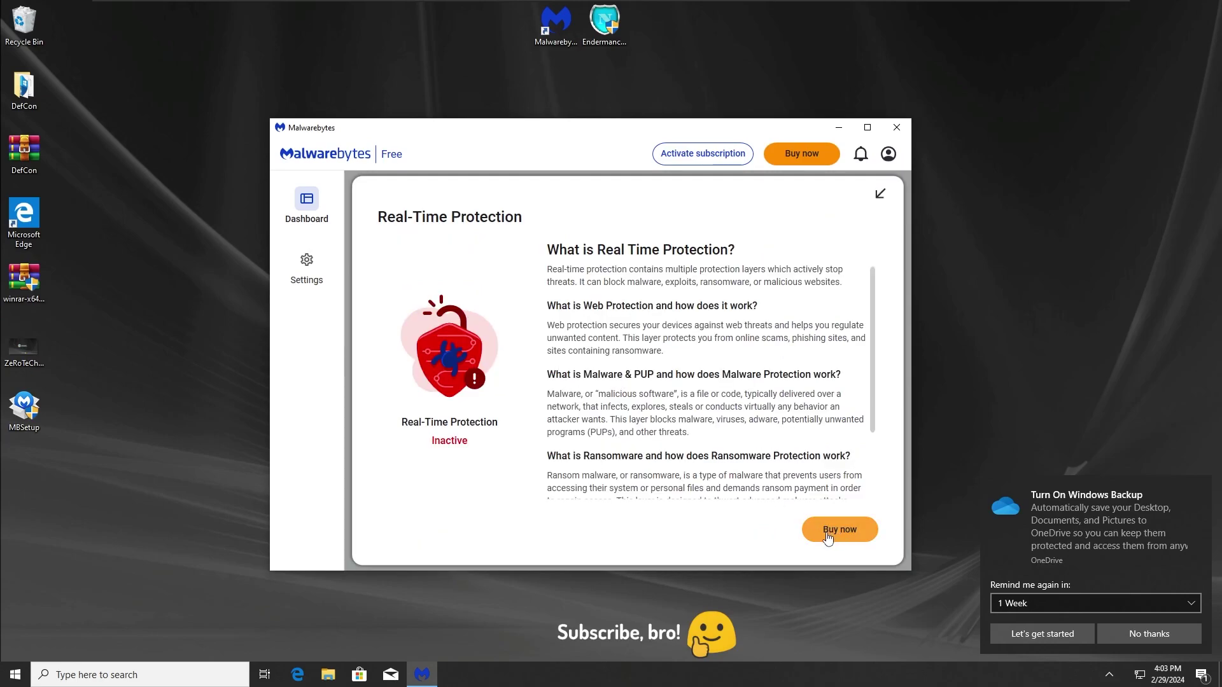
pyautogui.scroll(-3, 637, 312)
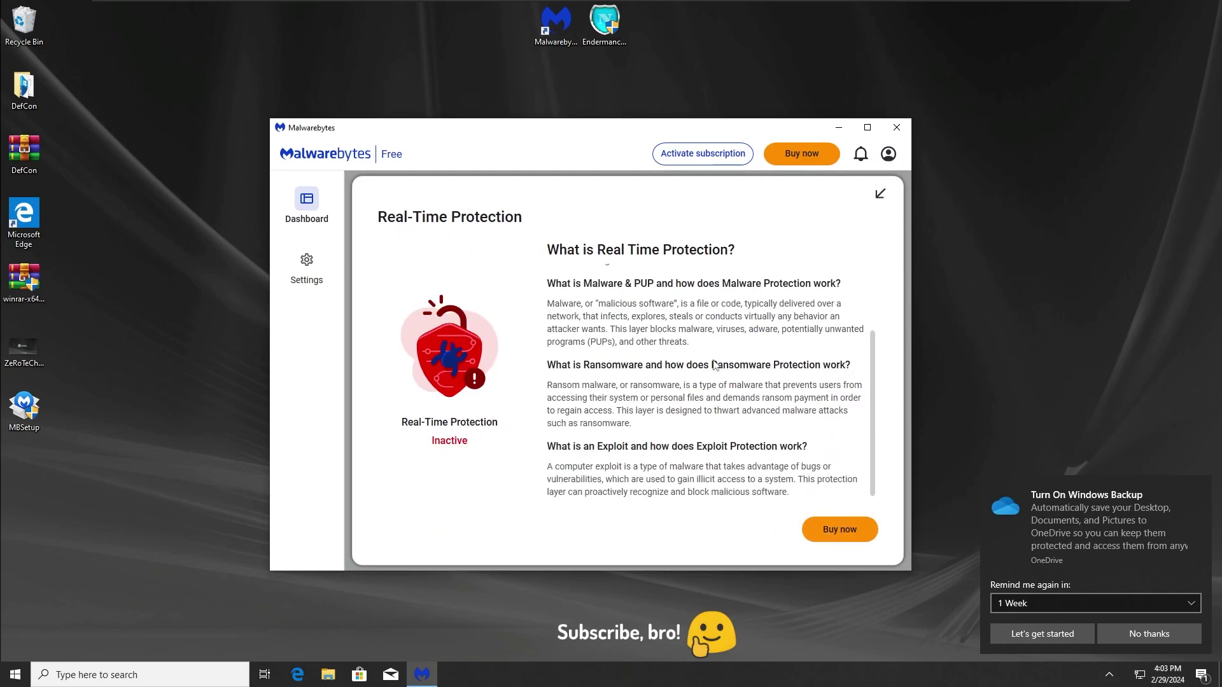
pyautogui.scroll(3, 706, 366)
pyautogui.click(881, 194)
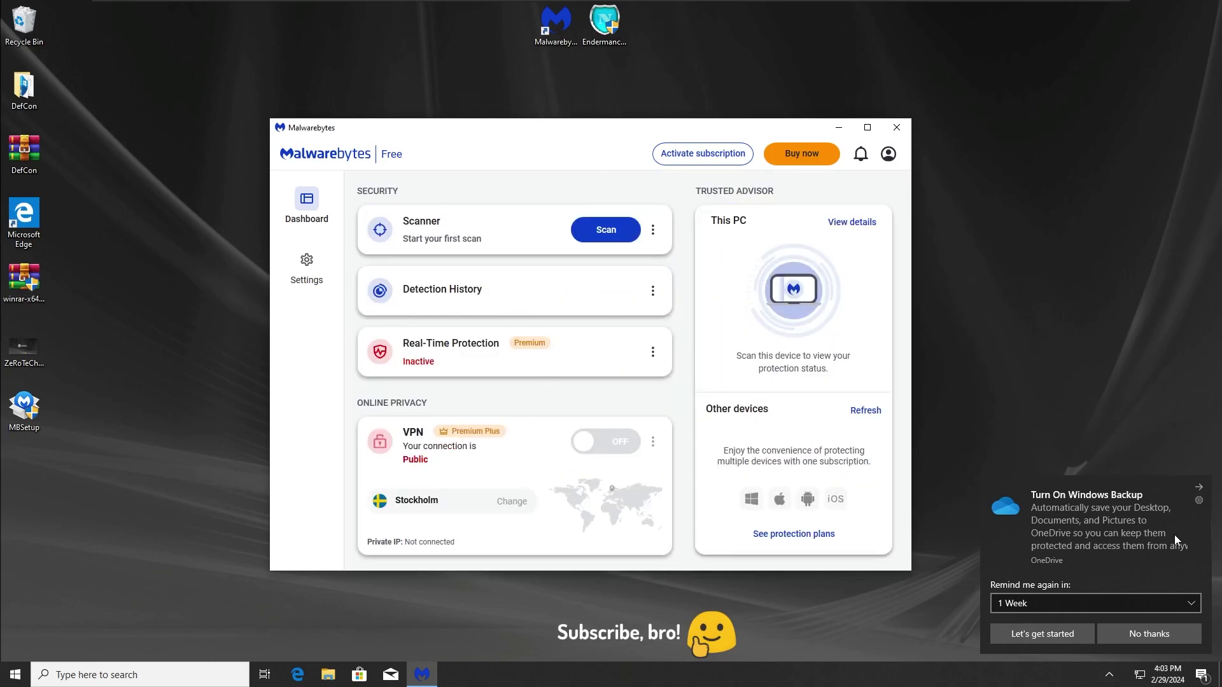
# Step: Dismiss the OneDrive backup notification with No thanks and refocus Malwarebytes
pyautogui.click(1146, 634)
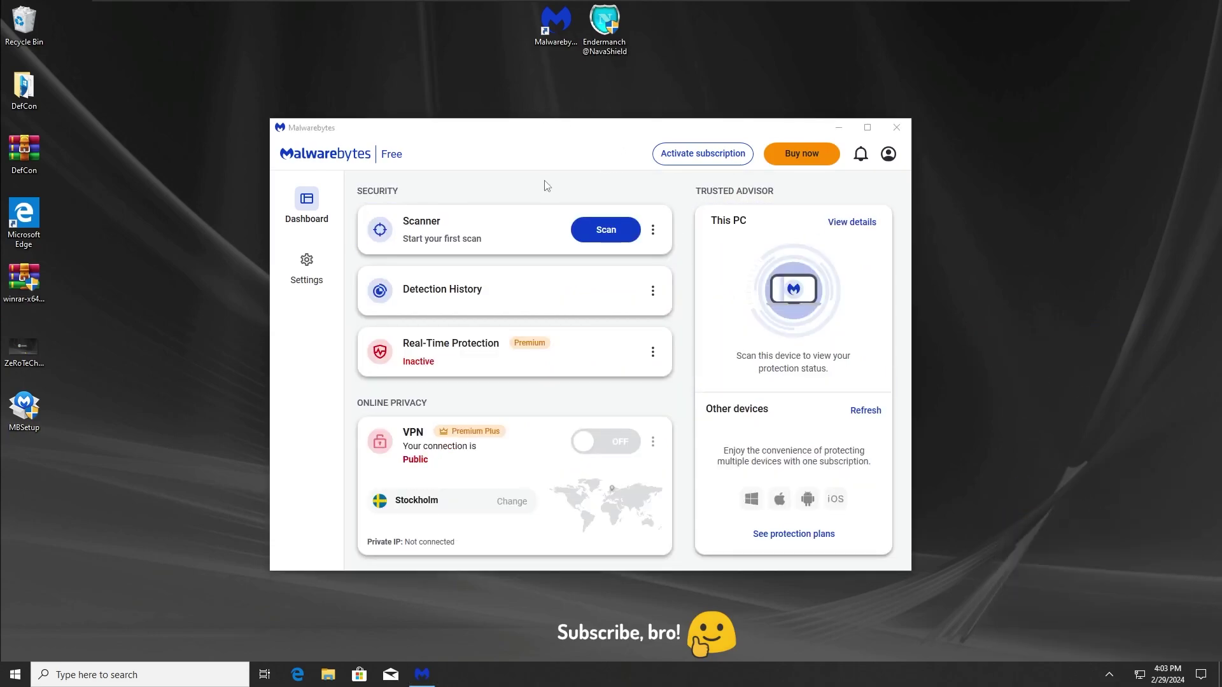
pyautogui.click(519, 150)
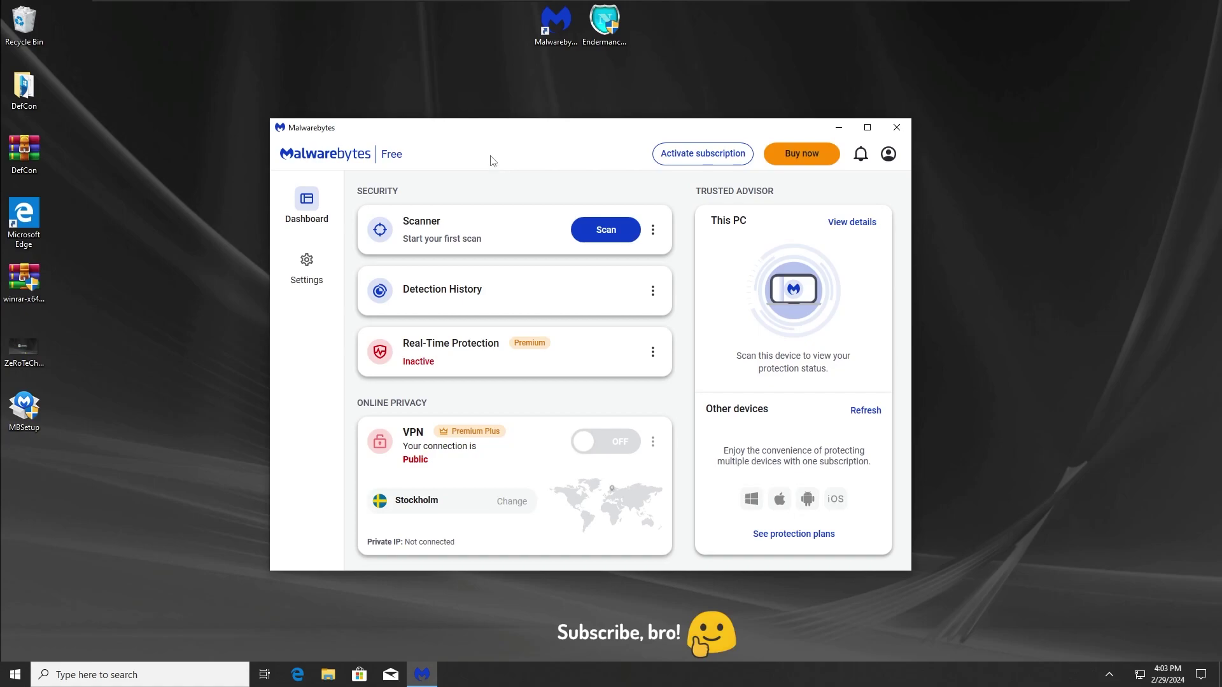
pyautogui.moveTo(542, 128)
pyautogui.mouseDown()
pyautogui.moveTo(469, 127)
pyautogui.moveTo(551, 129)
pyautogui.moveTo(541, 121)
pyautogui.mouseUp()
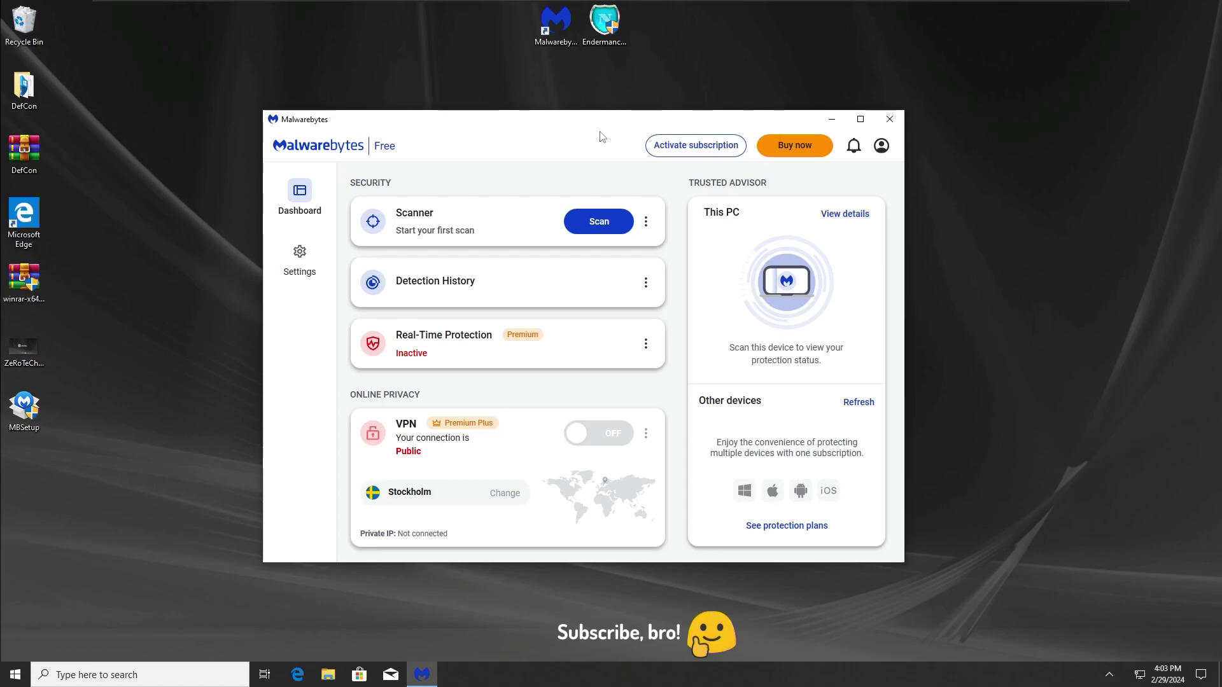
# Step: Run the NavaShield installer, approve UAC, and complete the Nava Shield setup
pyautogui.doubleClick(602, 25)
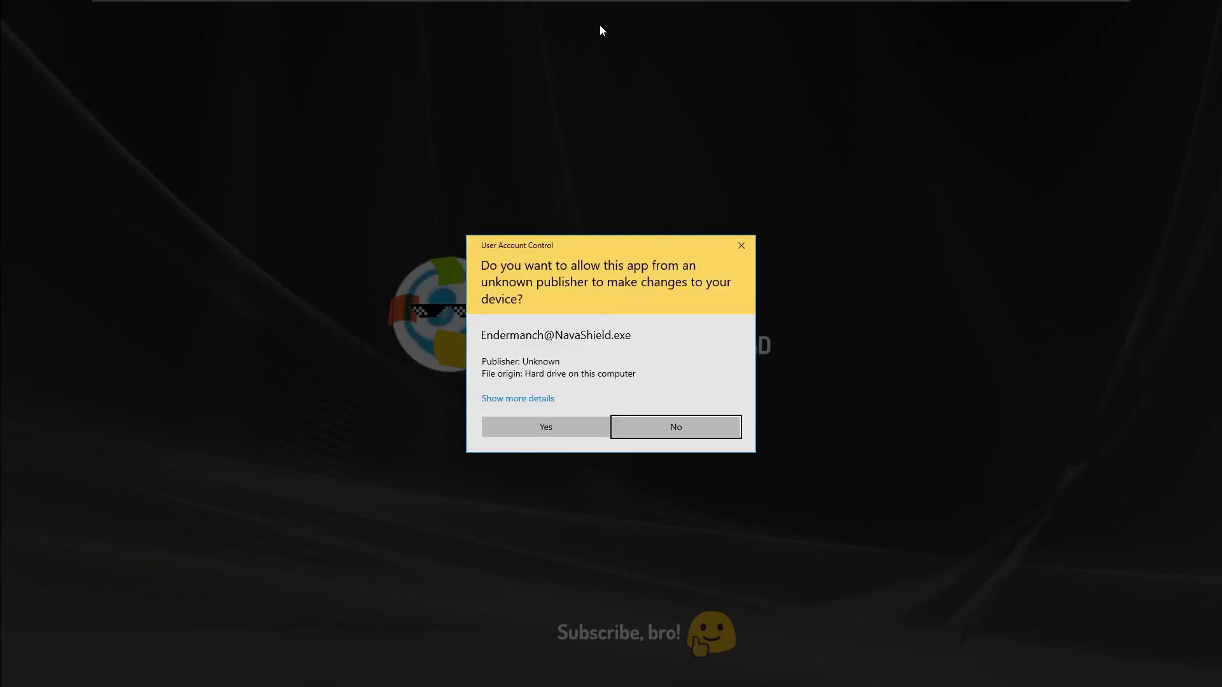
pyautogui.click(566, 423)
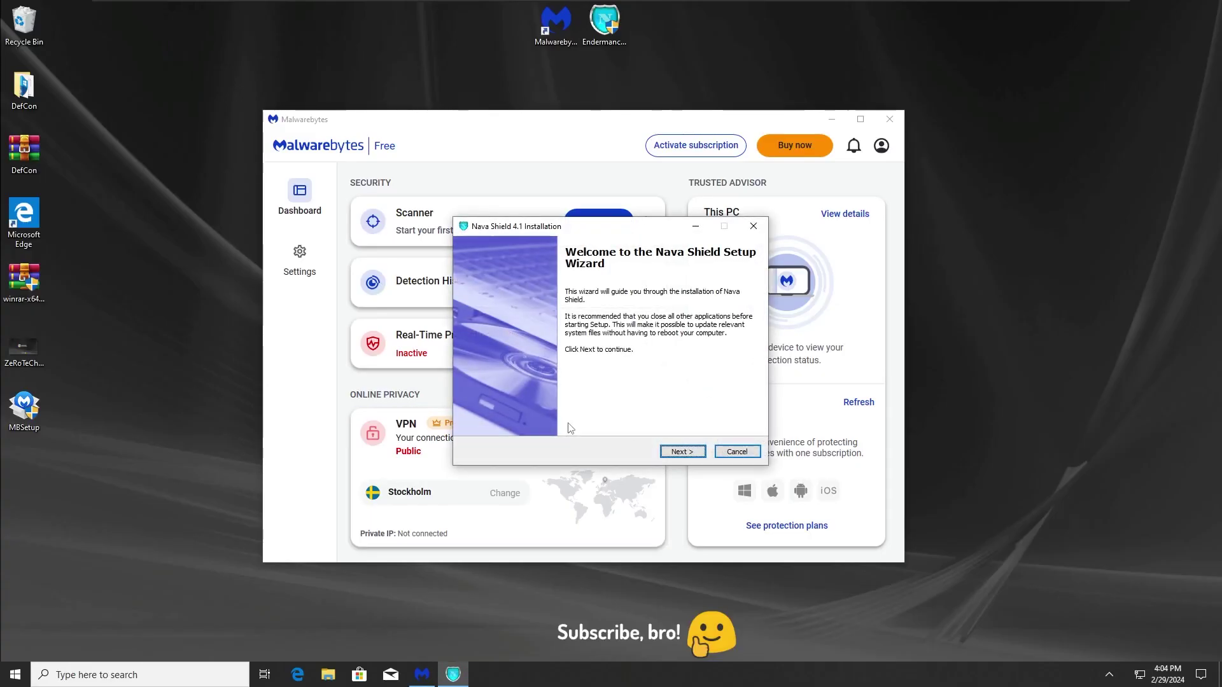
pyautogui.click(682, 452)
pyautogui.click(682, 452)
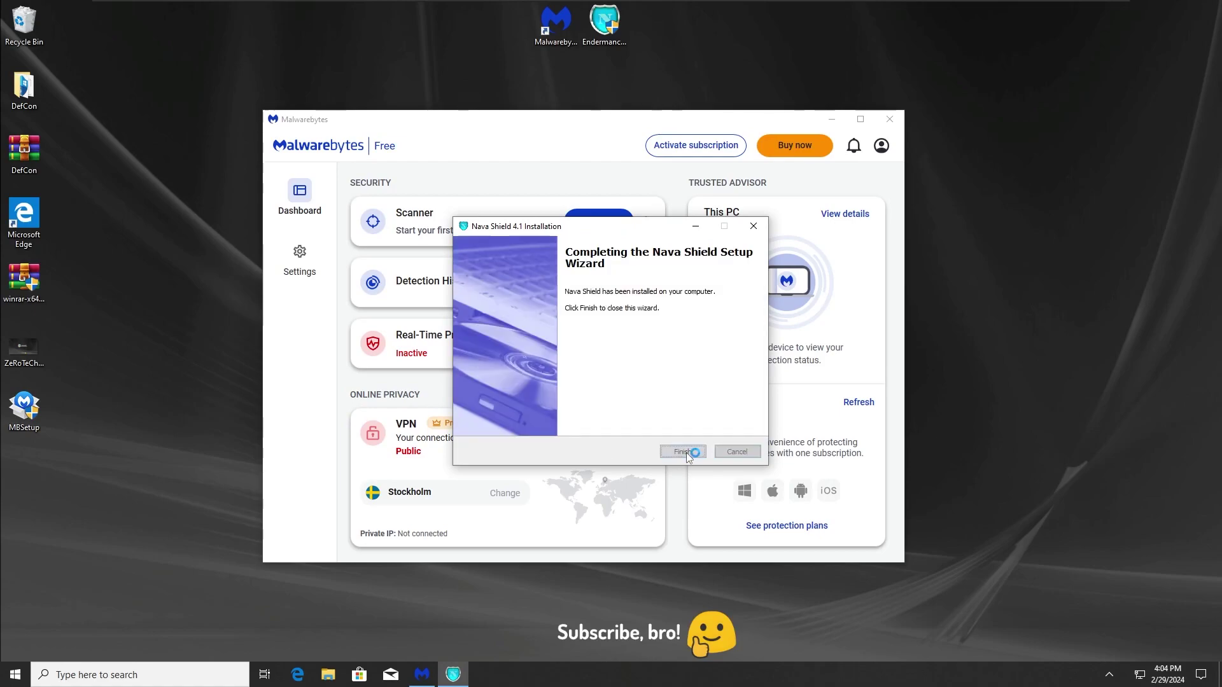
pyautogui.click(687, 453)
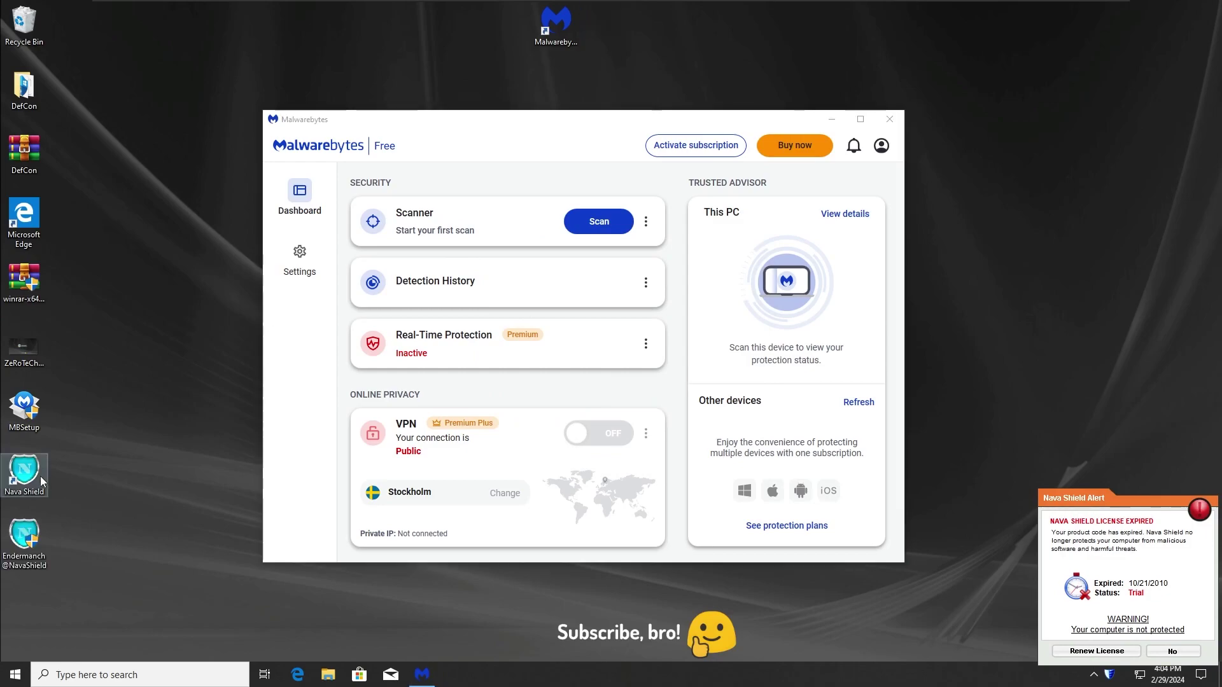
# Step: Rearrange the Nava Shield desktop icons and close its special-offer popup
pyautogui.moveTo(24, 471)
pyautogui.mouseDown()
pyautogui.moveTo(212, 308)
pyautogui.moveTo(631, 57)
pyautogui.moveTo(610, 22)
pyautogui.mouseUp()
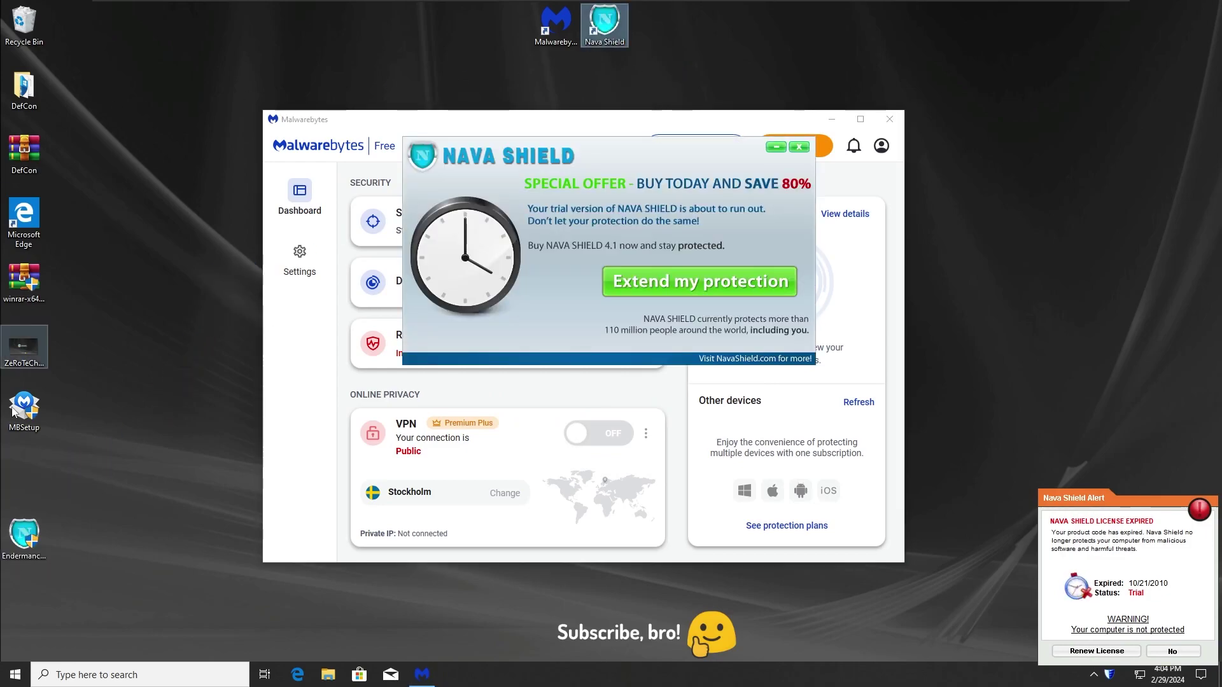
pyautogui.moveTo(25, 538); pyautogui.dragTo(35, 489)
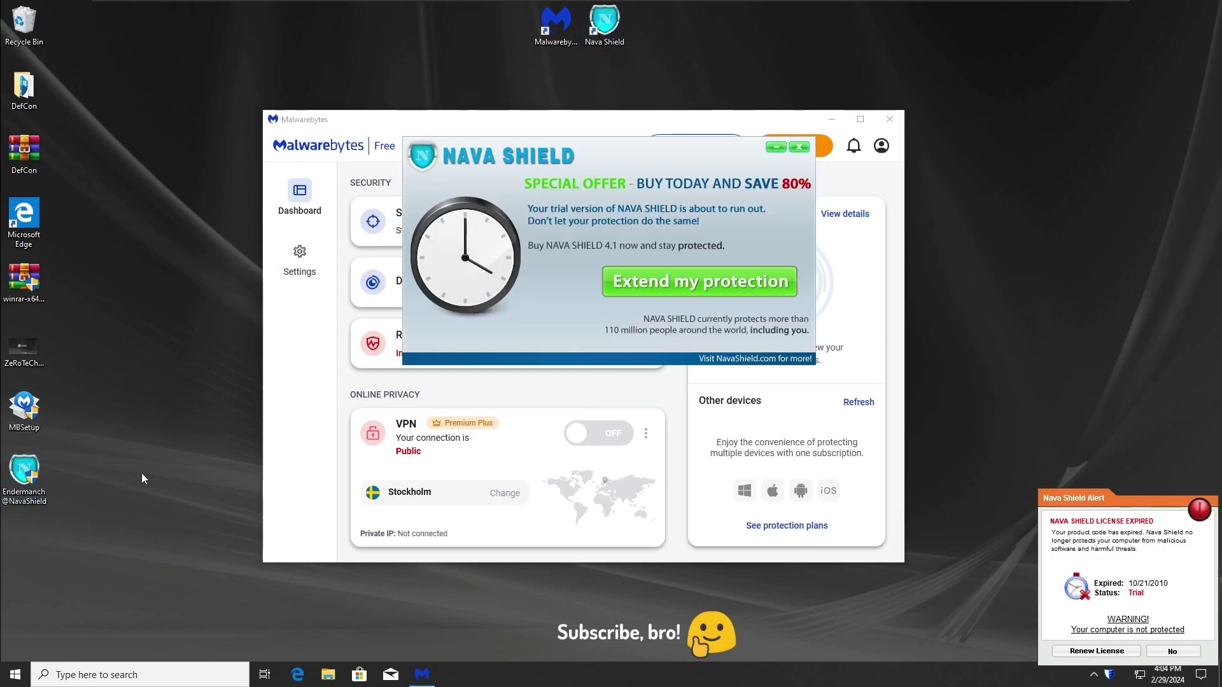
pyautogui.click(1149, 649)
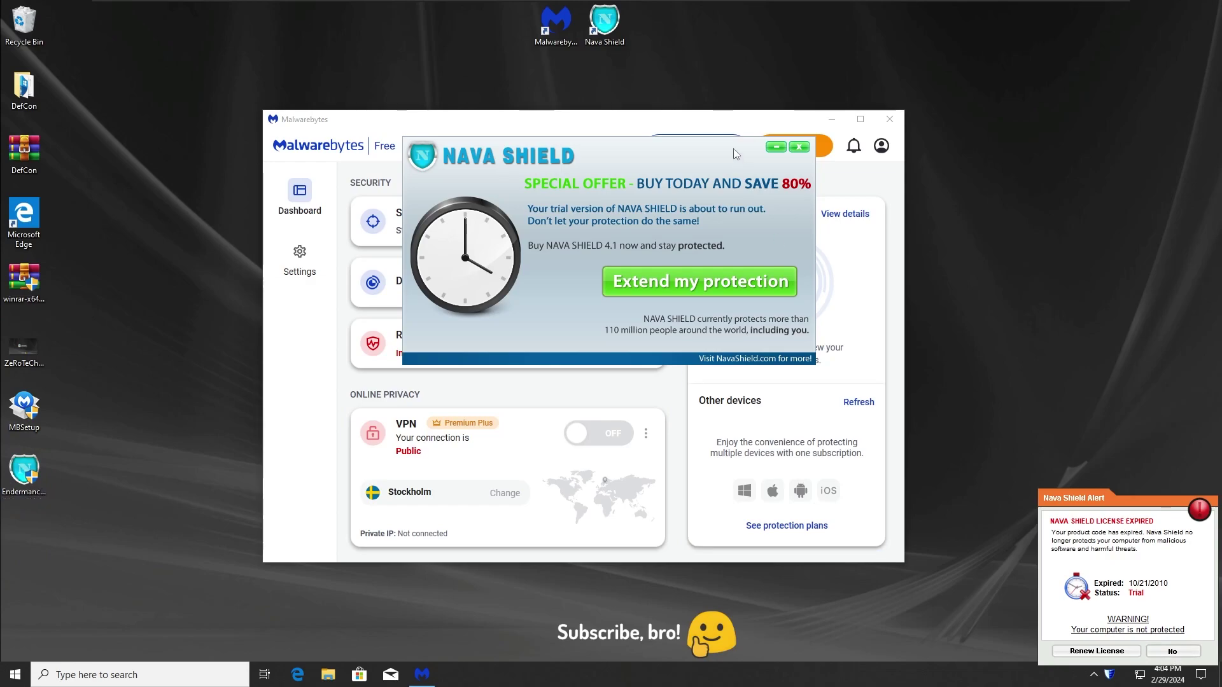
pyautogui.click(799, 147)
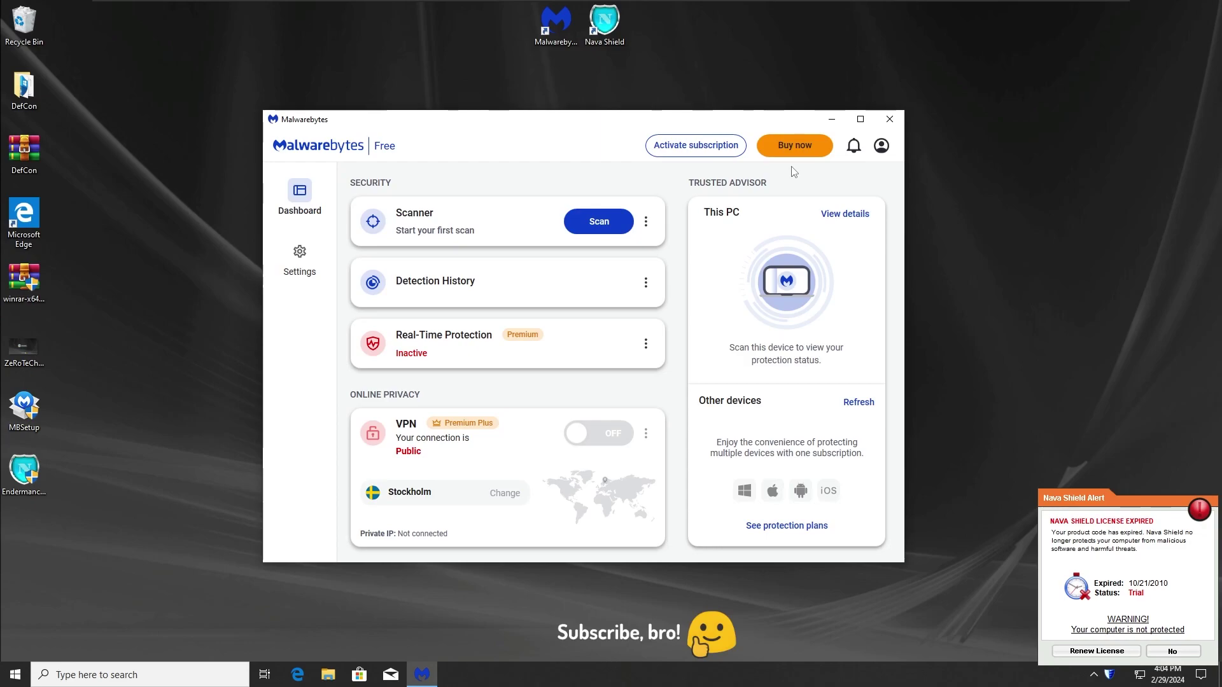
pyautogui.moveTo(586, 122); pyautogui.dragTo(546, 132)
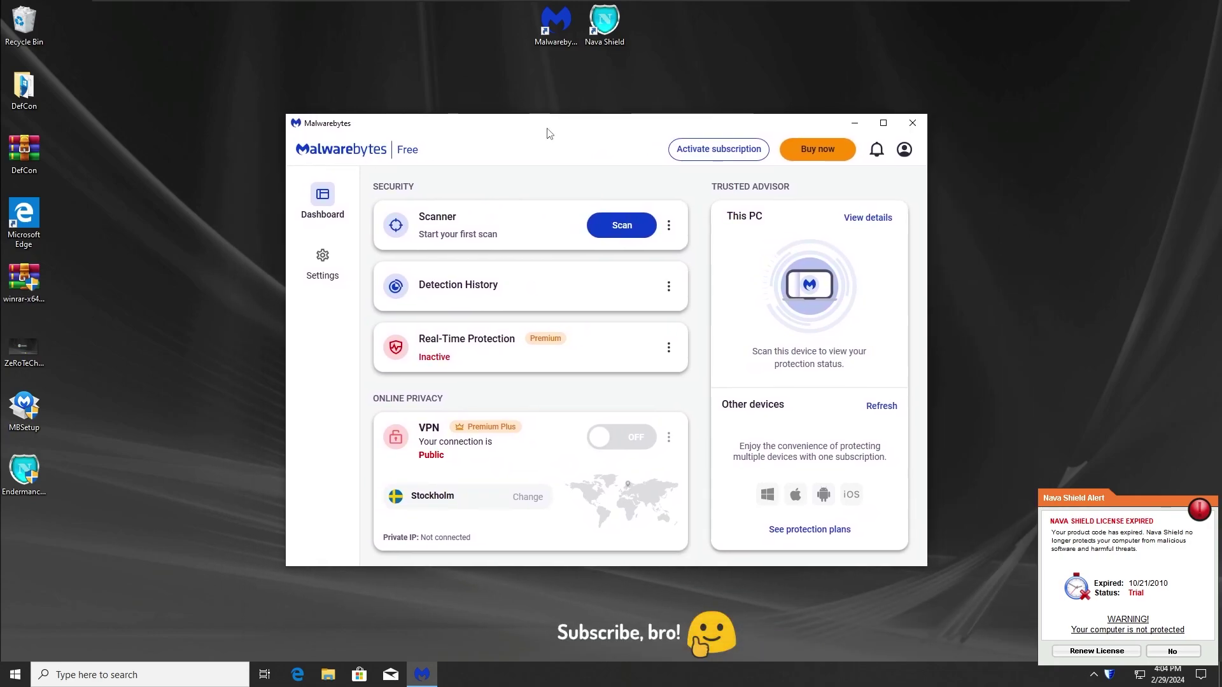
pyautogui.click(558, 357)
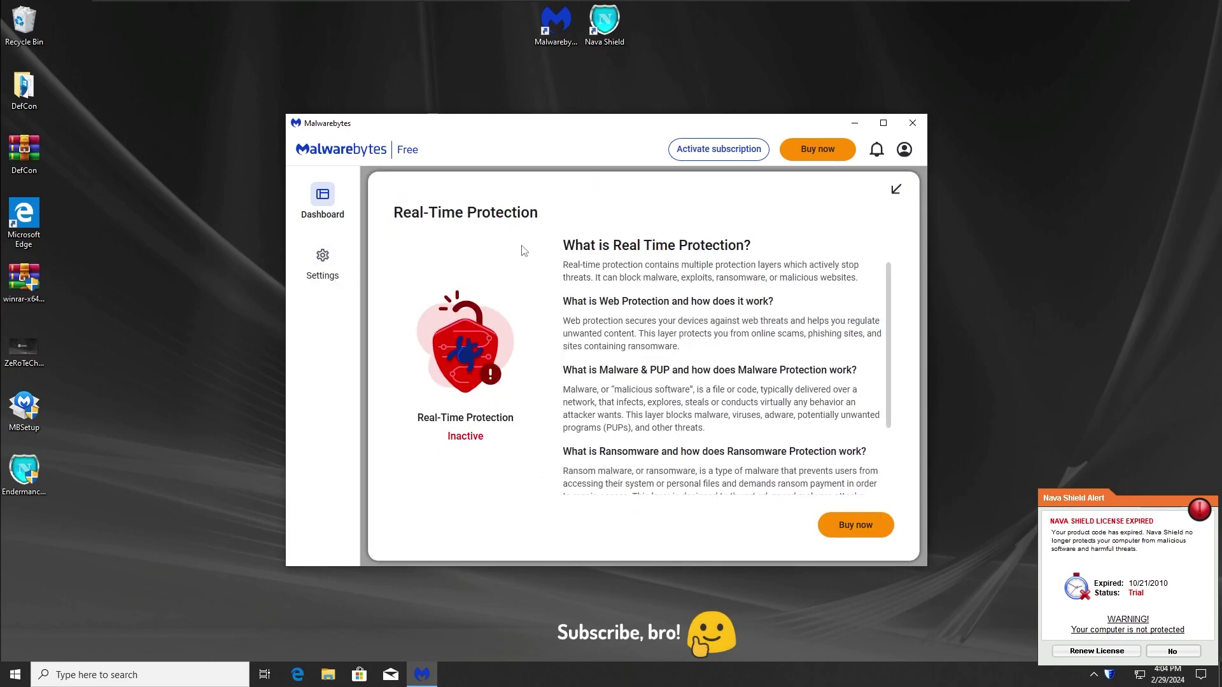
pyautogui.click(896, 189)
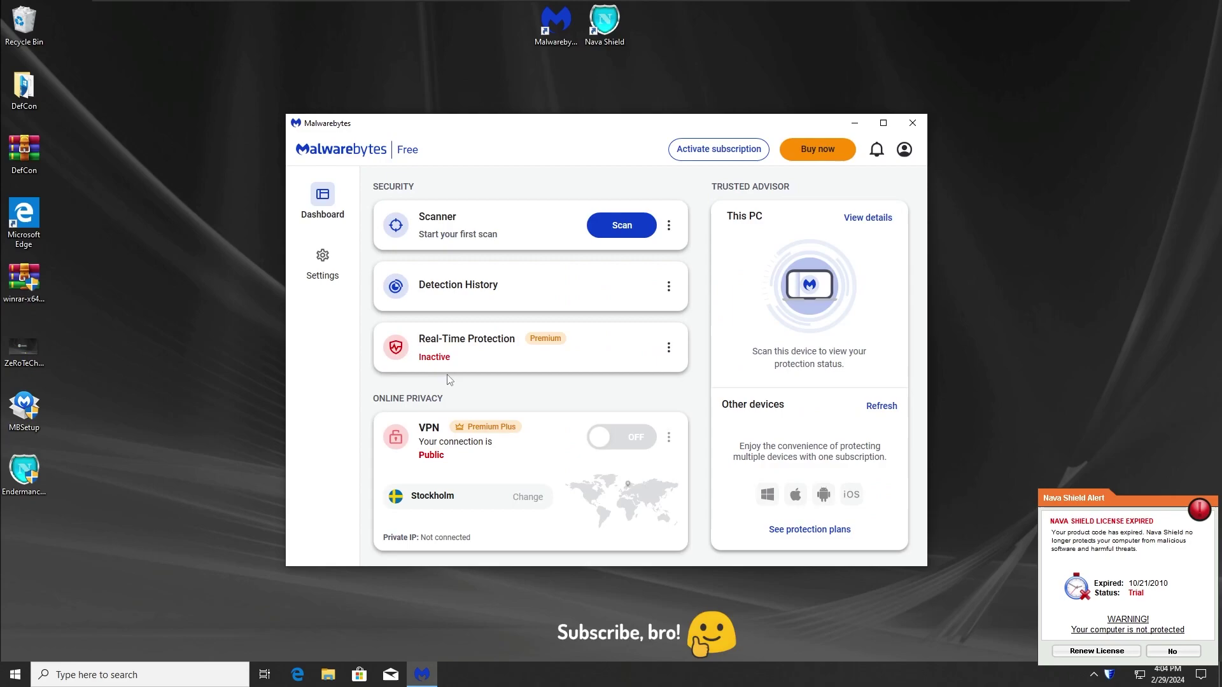
pyautogui.click(323, 254)
pyautogui.click(437, 304)
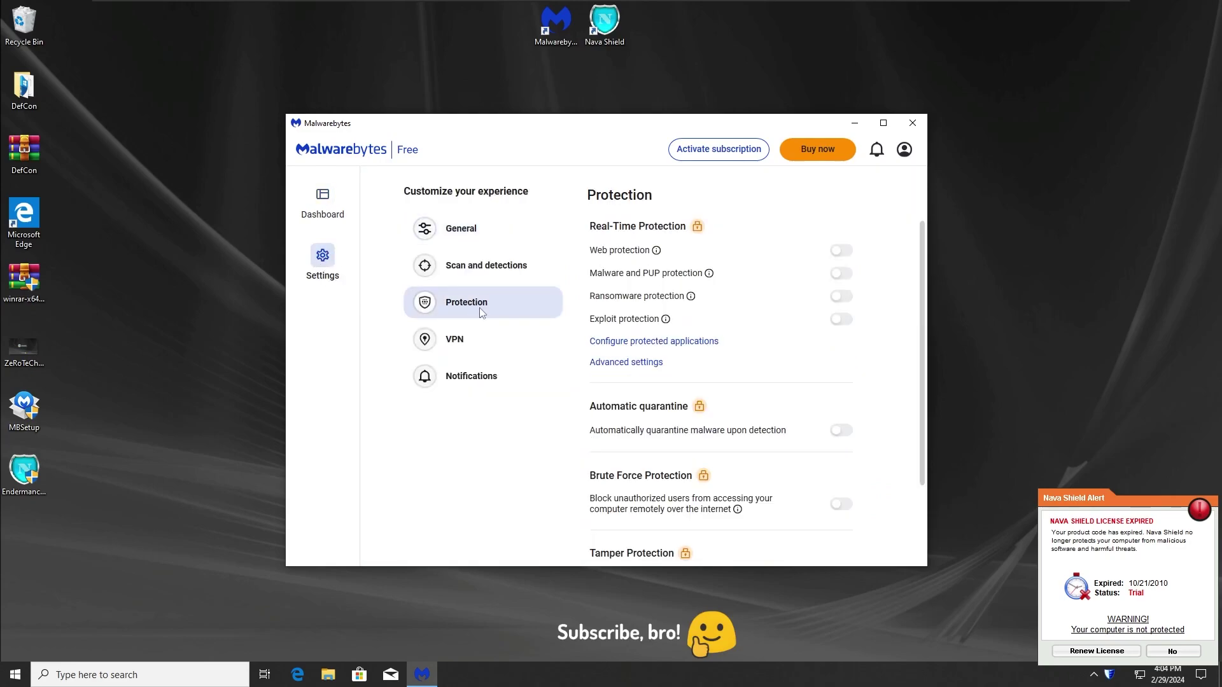
pyautogui.scroll(-2, 836, 369)
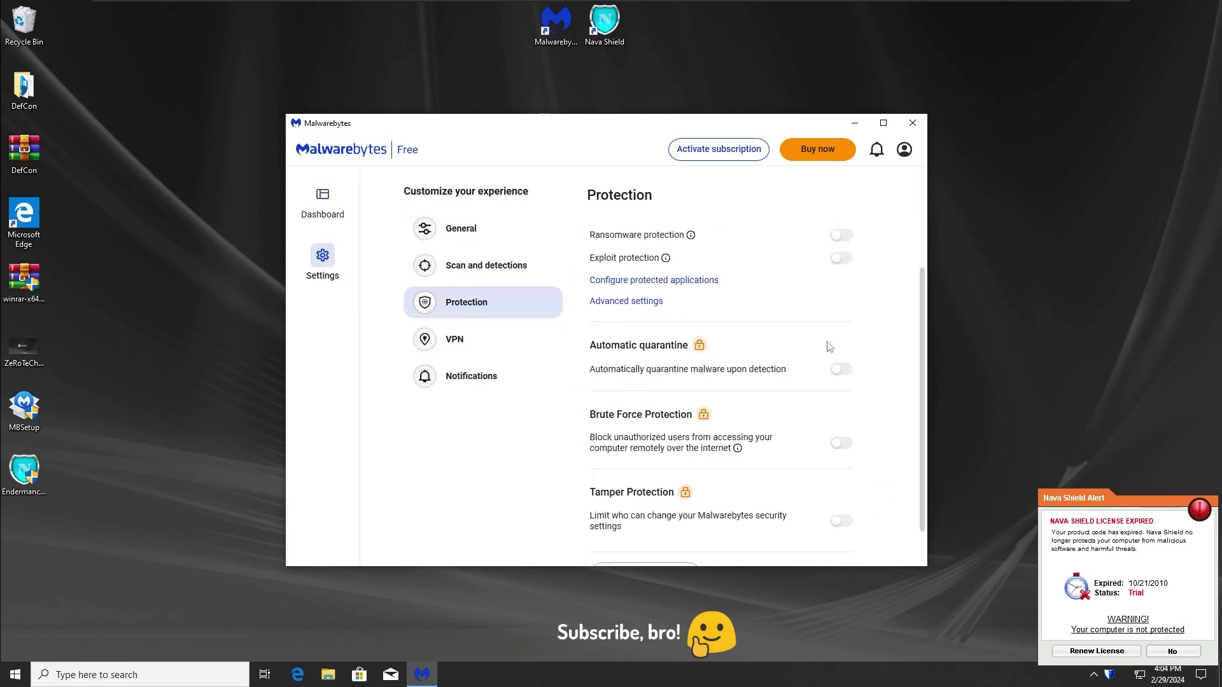
pyautogui.scroll(1, 836, 428)
pyautogui.scroll(-3, 836, 429)
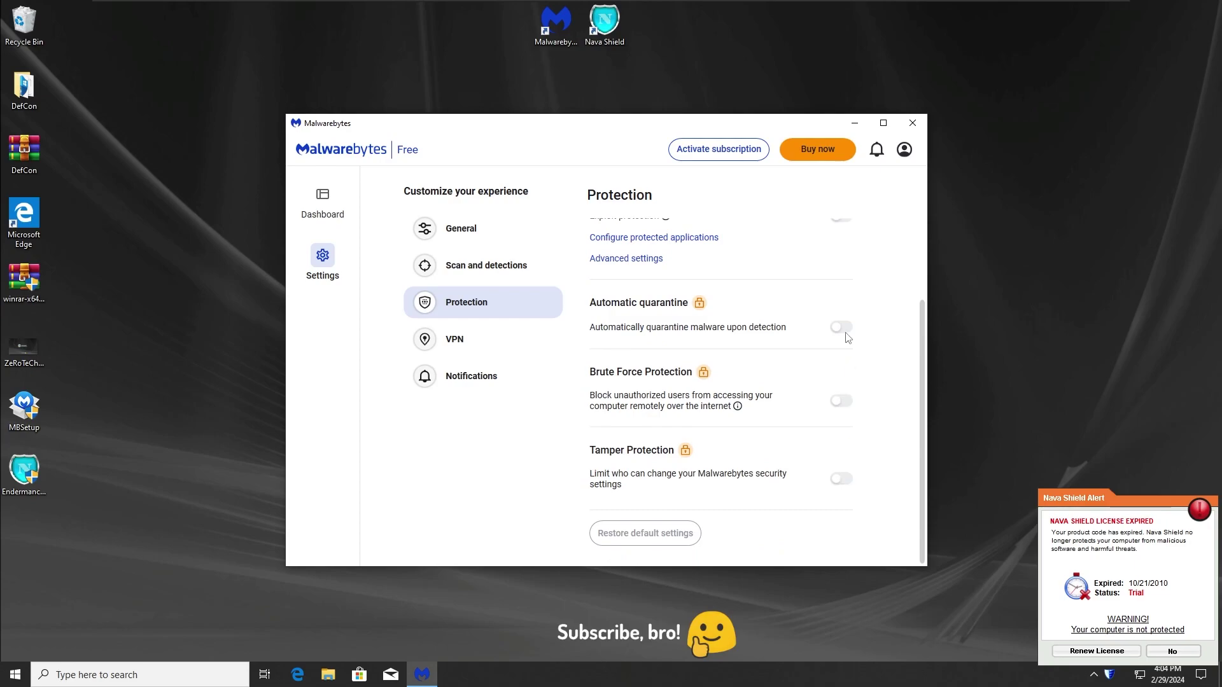
pyautogui.scroll(3, 844, 337)
pyautogui.click(323, 197)
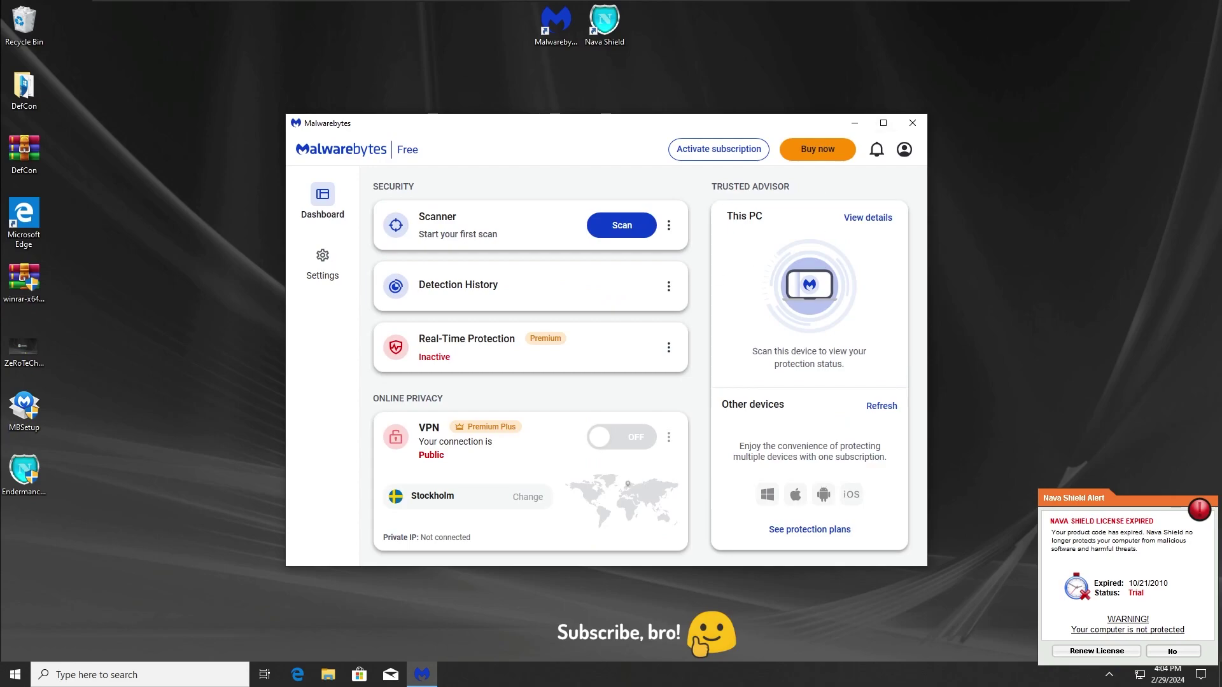
# Step: Scan the PC and scroll through the 55 detections, mostly Rogue.NavaShield and RiskWare.IFEOHijack
pyautogui.click(633, 223)
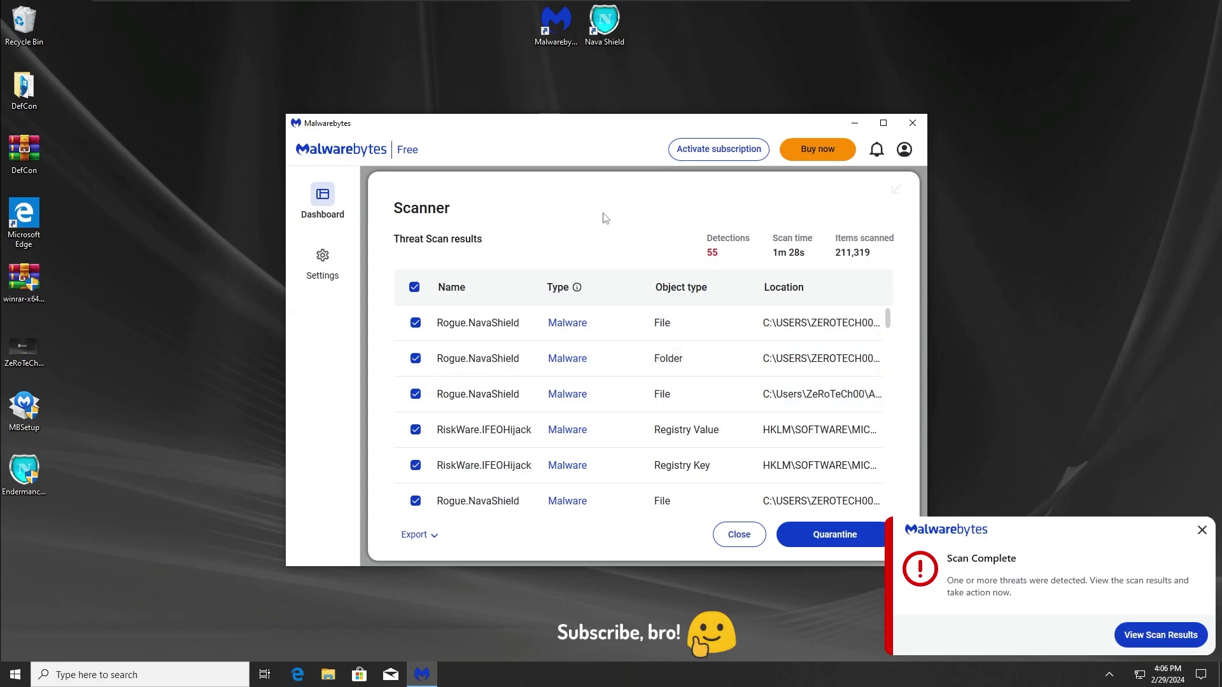
pyautogui.doubleClick(573, 123)
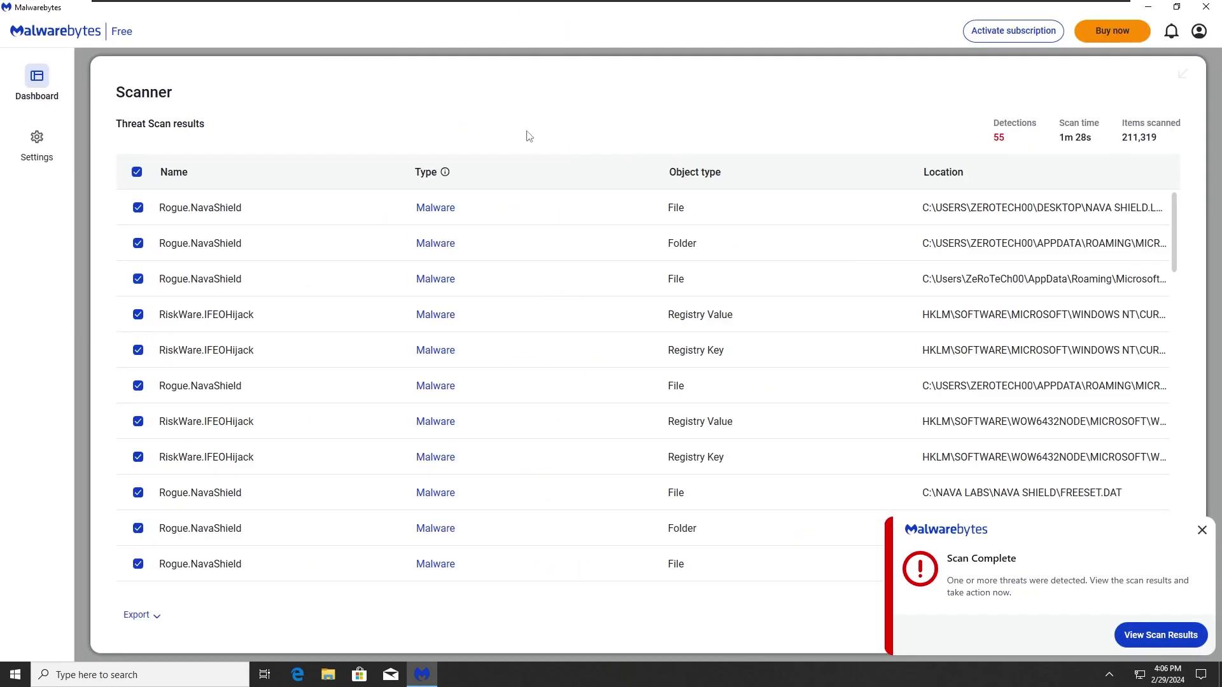
pyautogui.moveTo(560, 27); pyautogui.dragTo(463, 132)
pyautogui.scroll(-2, 518, 350)
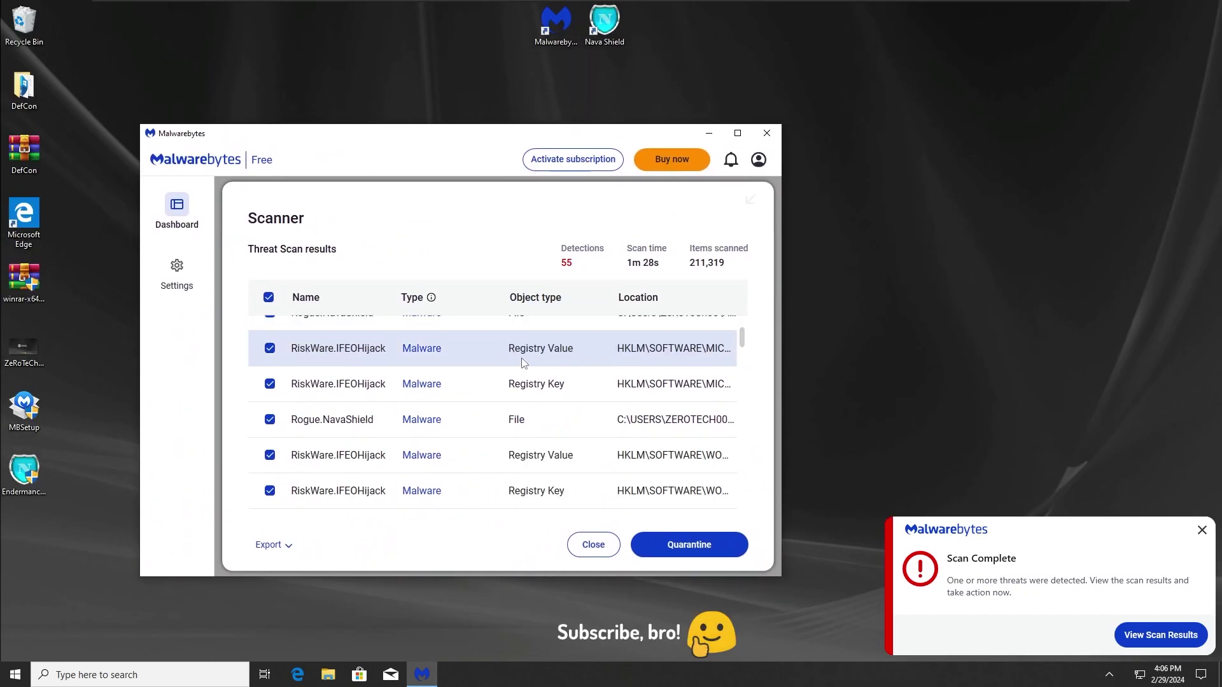
pyautogui.moveTo(745, 342); pyautogui.dragTo(741, 413)
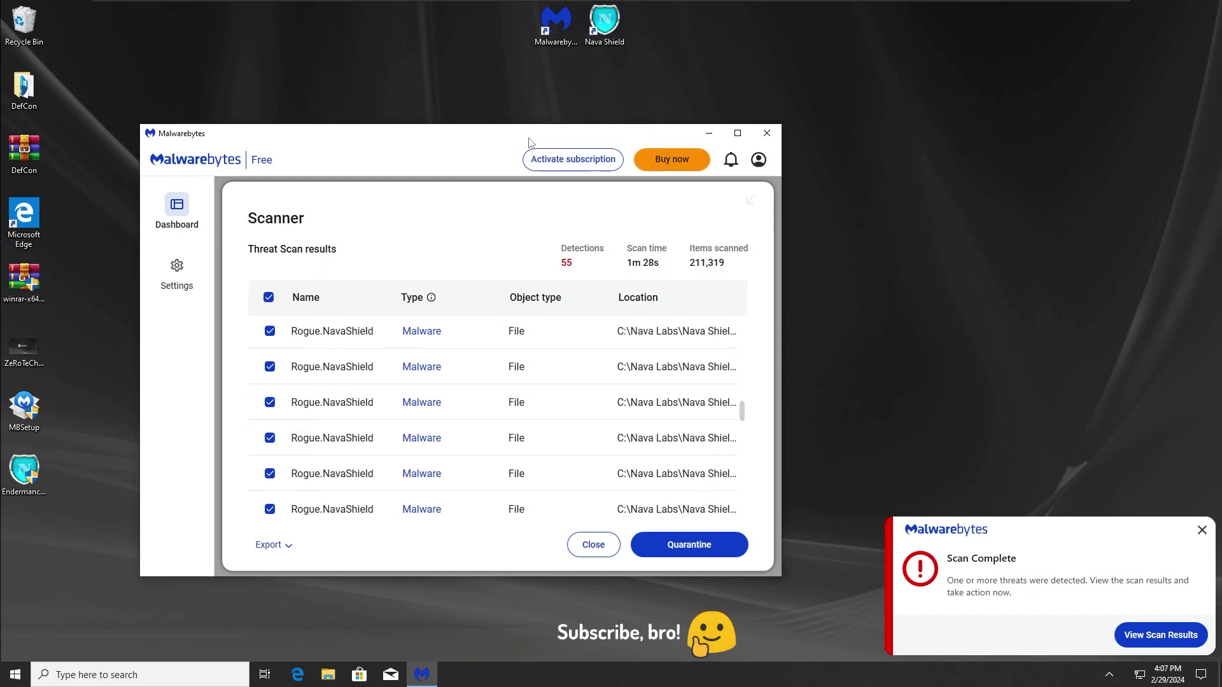
pyautogui.moveTo(529, 142)
pyautogui.mouseDown()
pyautogui.moveTo(588, 140)
pyautogui.moveTo(522, 137)
pyautogui.mouseUp()
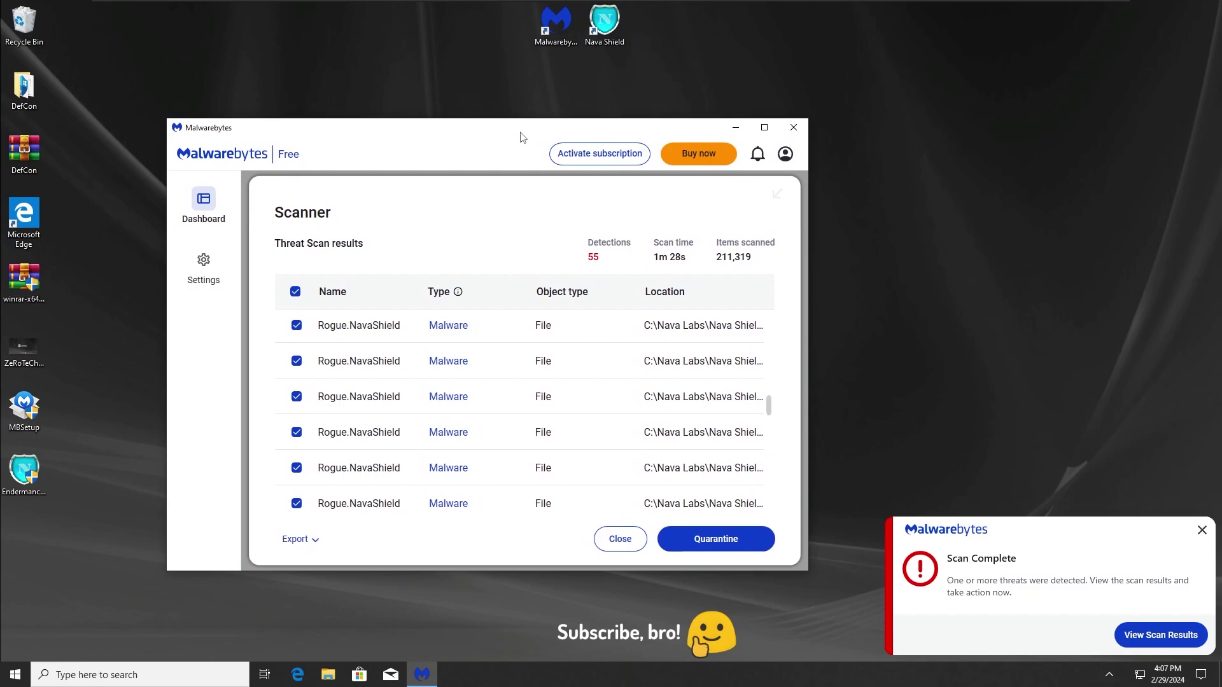
# Step: Quarantine all 55 detected threats and accept the restart to finish removal
pyautogui.click(708, 548)
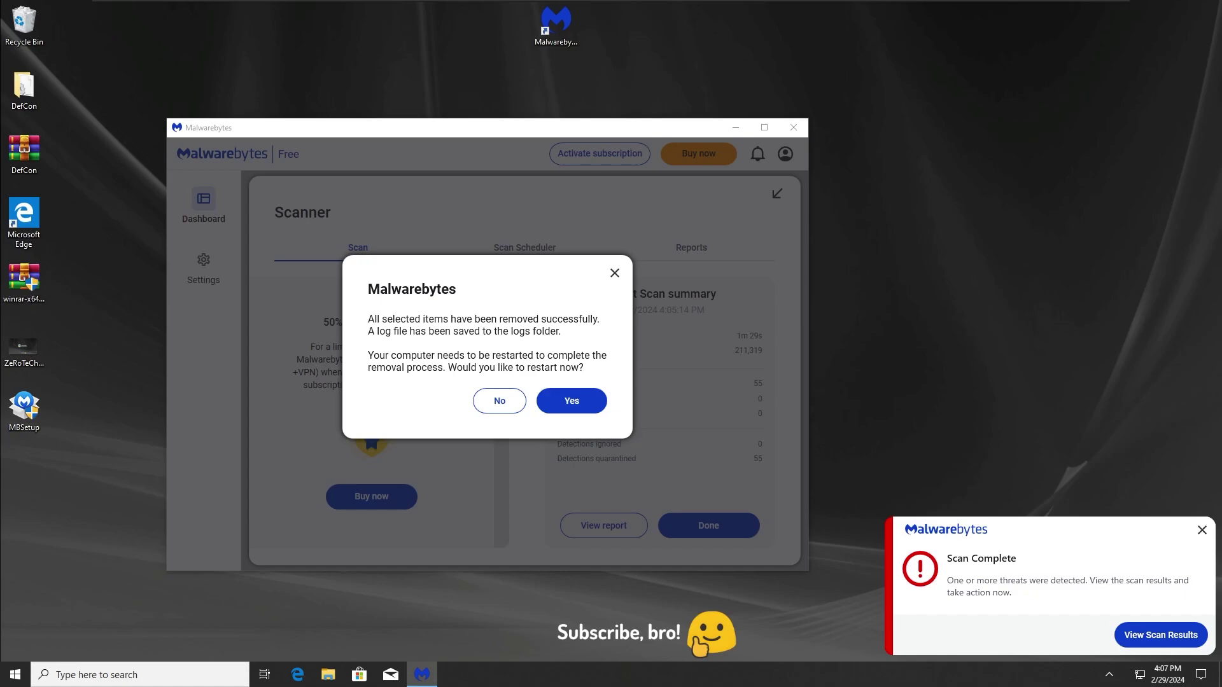
pyautogui.click(547, 398)
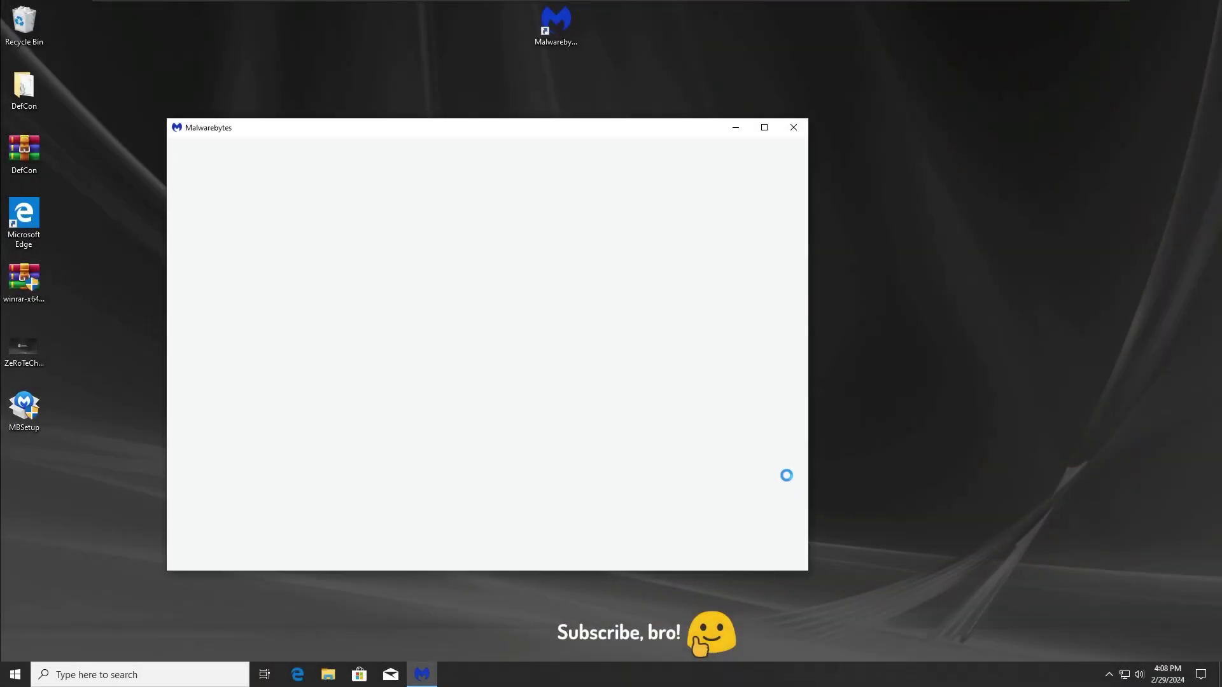
pyautogui.moveTo(514, 133); pyautogui.dragTo(588, 138)
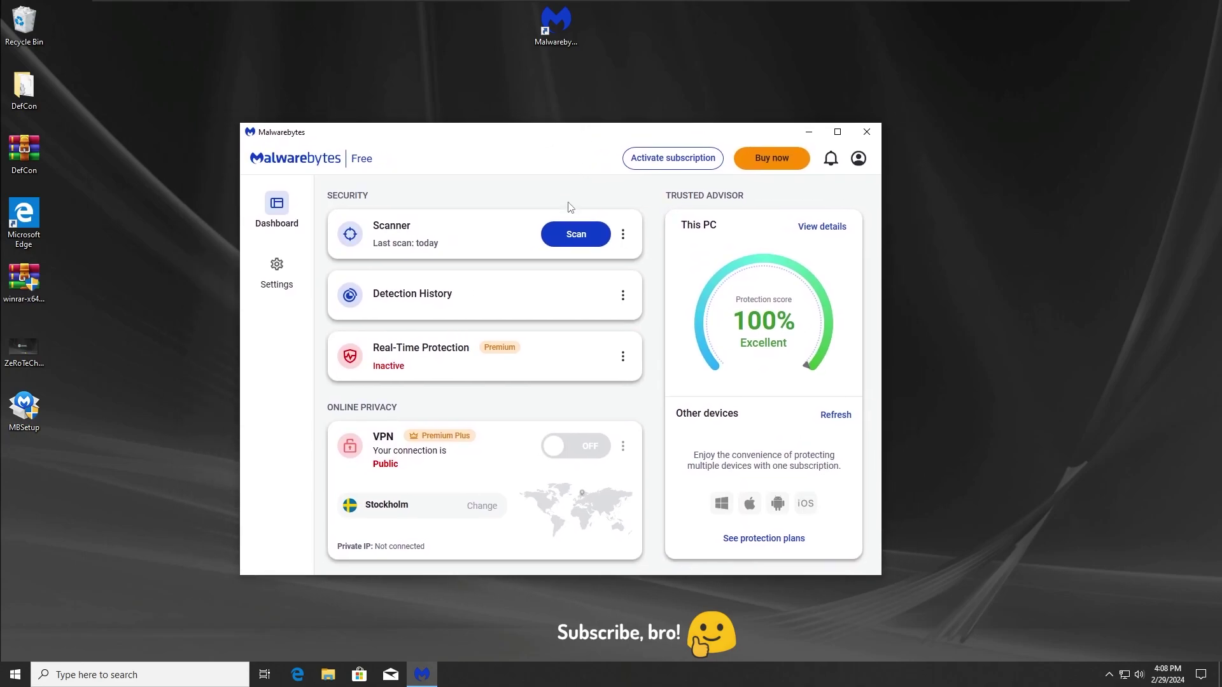
# Step: Minimize Malwarebytes and open Task Manager from the taskbar with full details
pyautogui.click(809, 131)
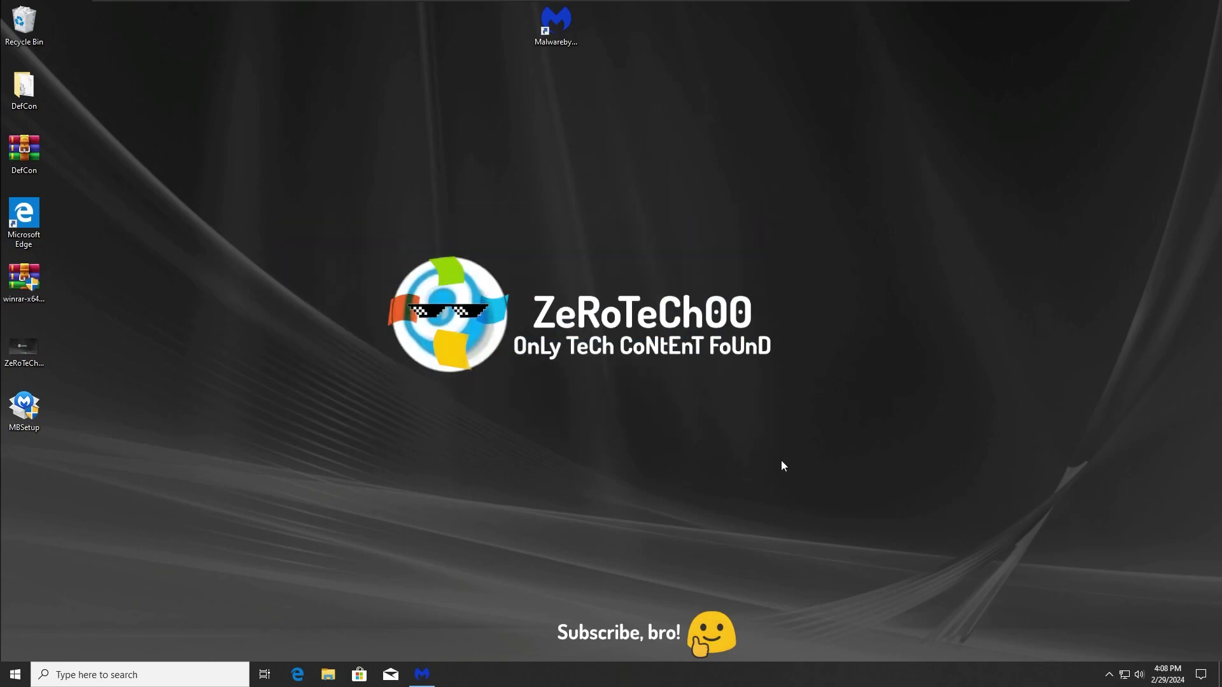
pyautogui.doubleClick(24, 408)
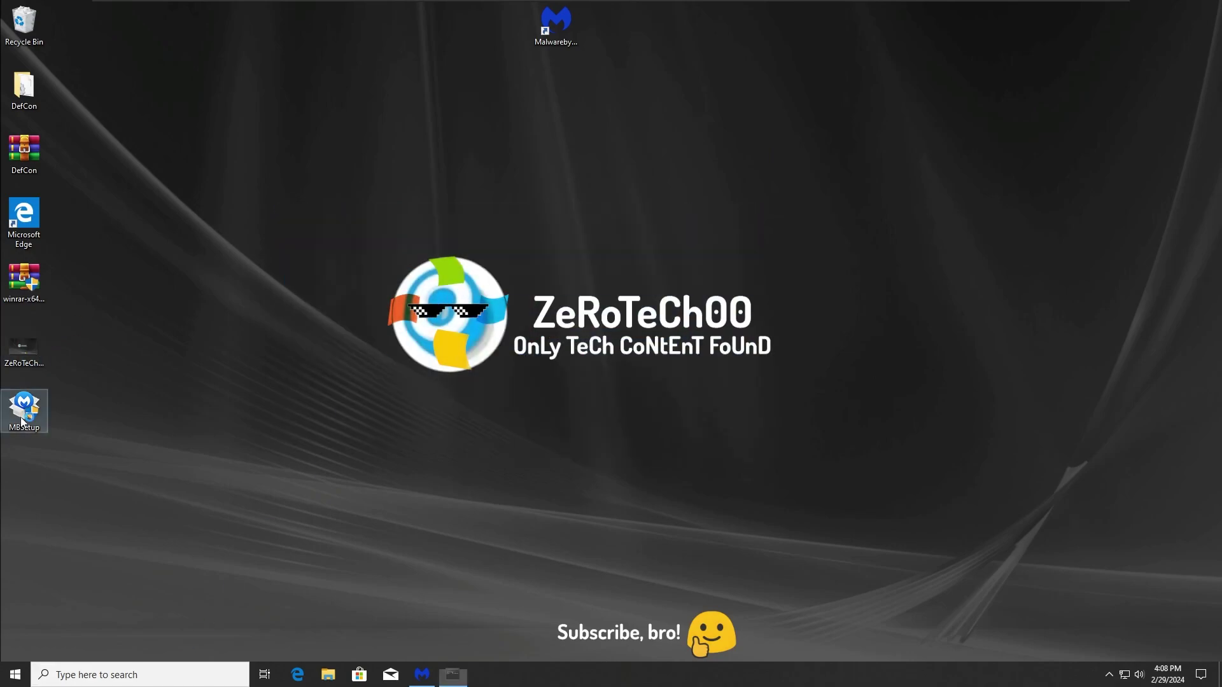
pyautogui.rightClick(540, 676)
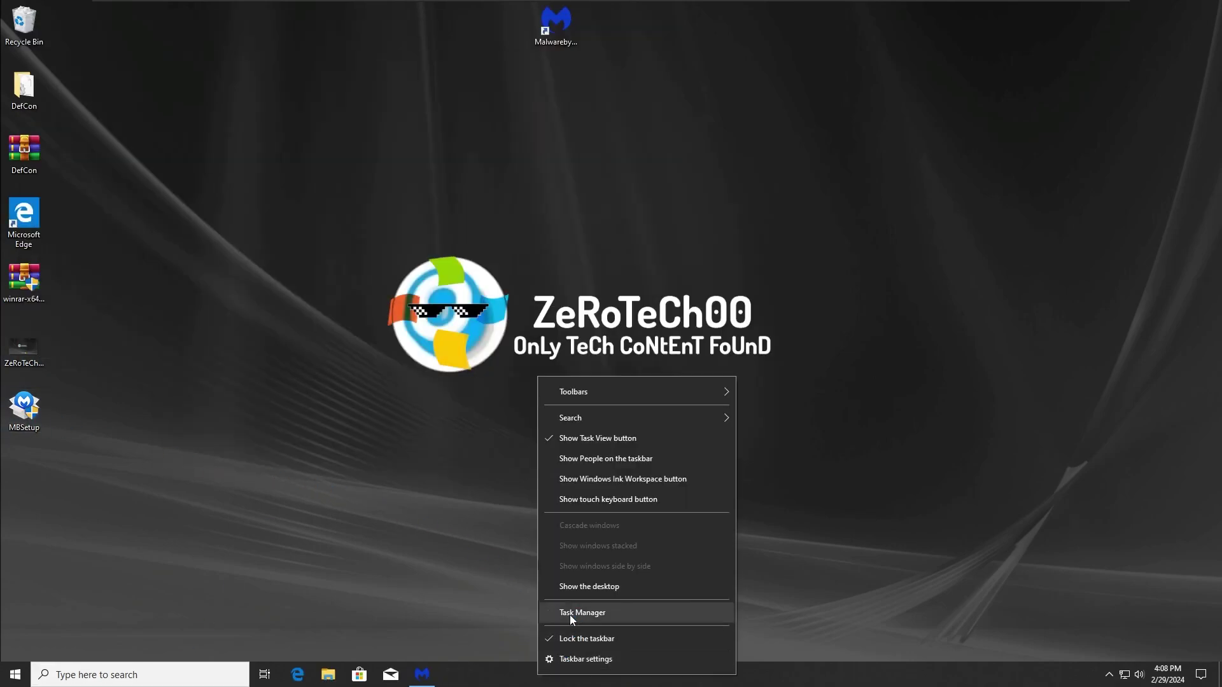
pyautogui.click(570, 615)
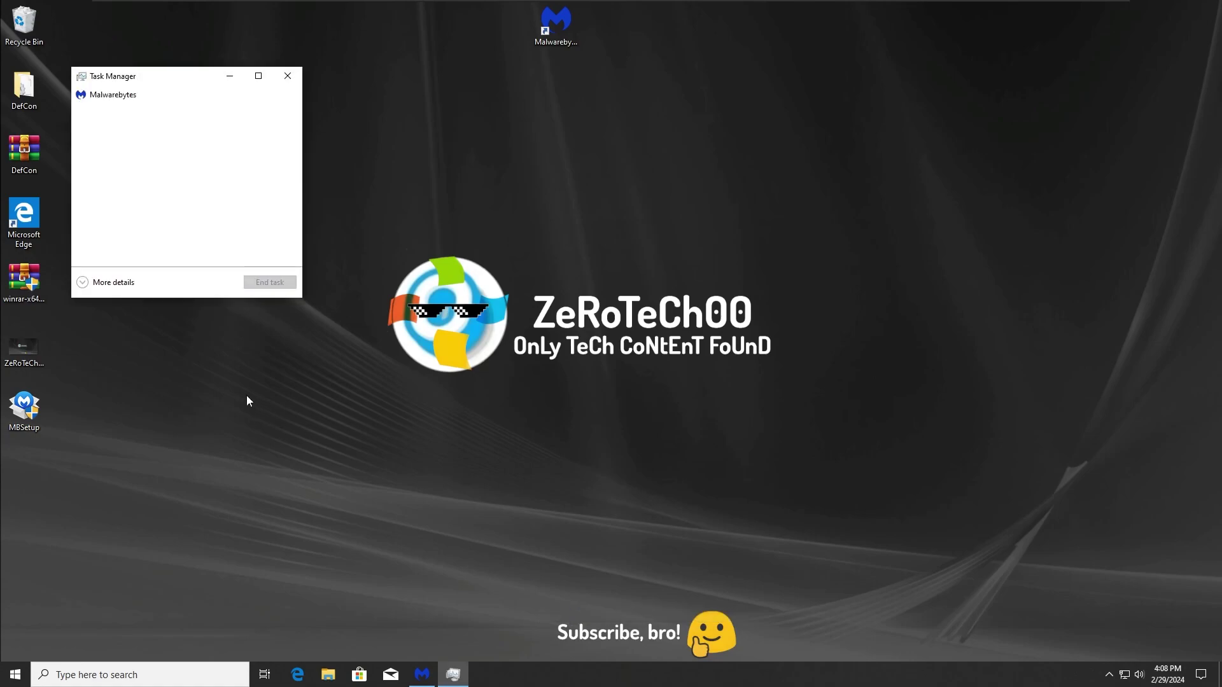
pyautogui.click(106, 282)
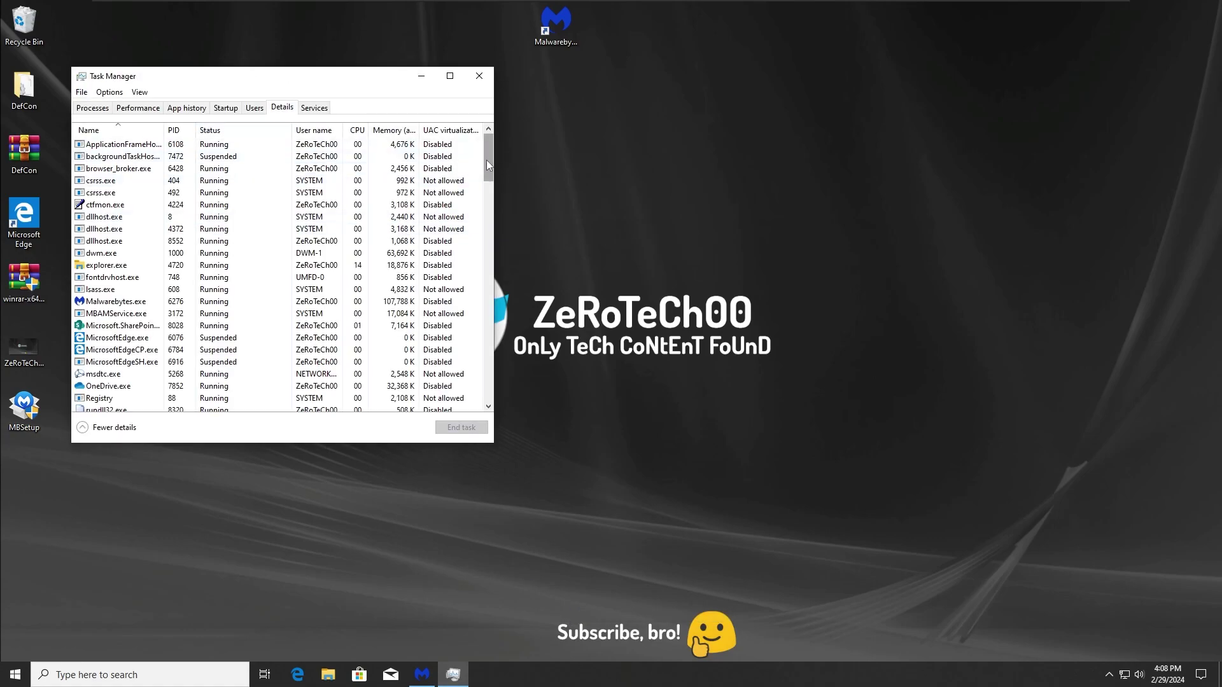
# Step: Browse the Processes tab to confirm only Malwarebytes and Task Manager run as apps
pyautogui.click(106, 170)
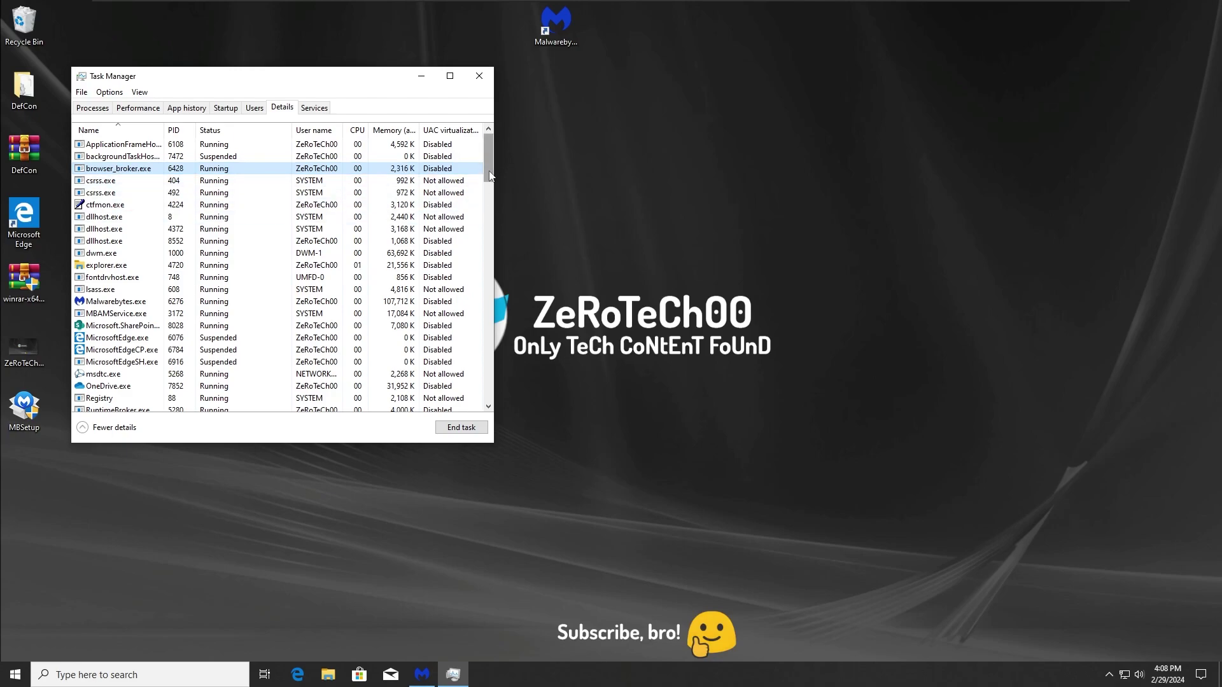
pyautogui.scroll(-1, 491, 177)
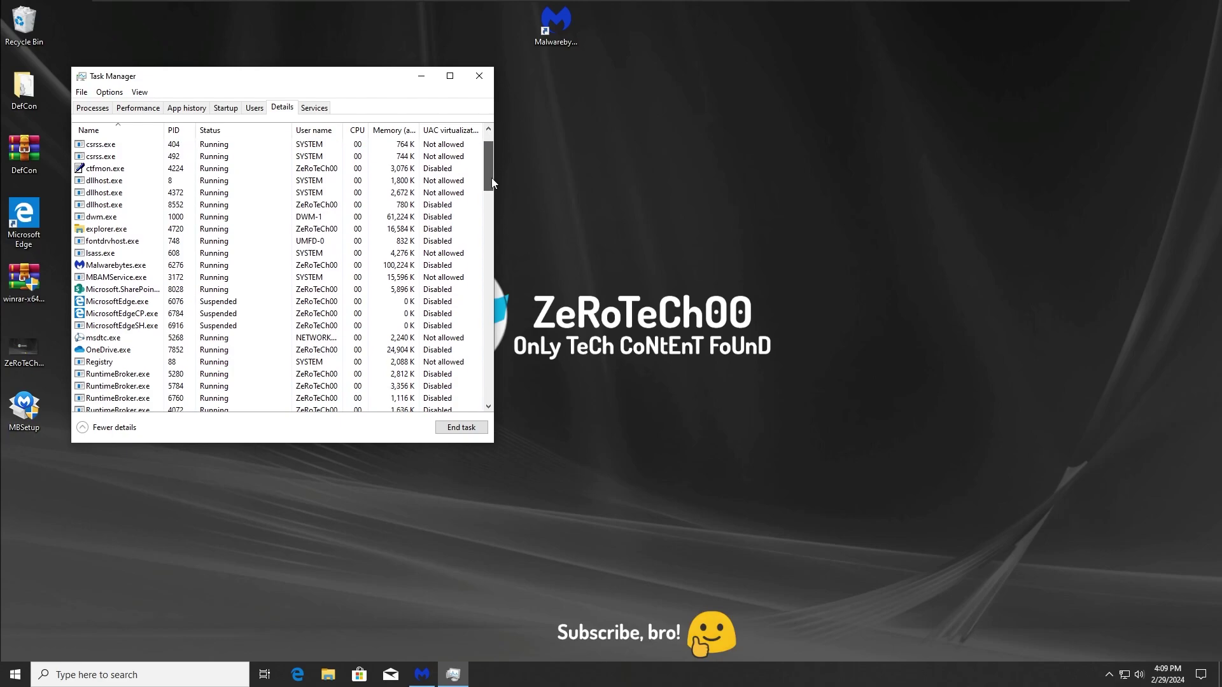
pyautogui.moveTo(492, 178); pyautogui.dragTo(505, 409)
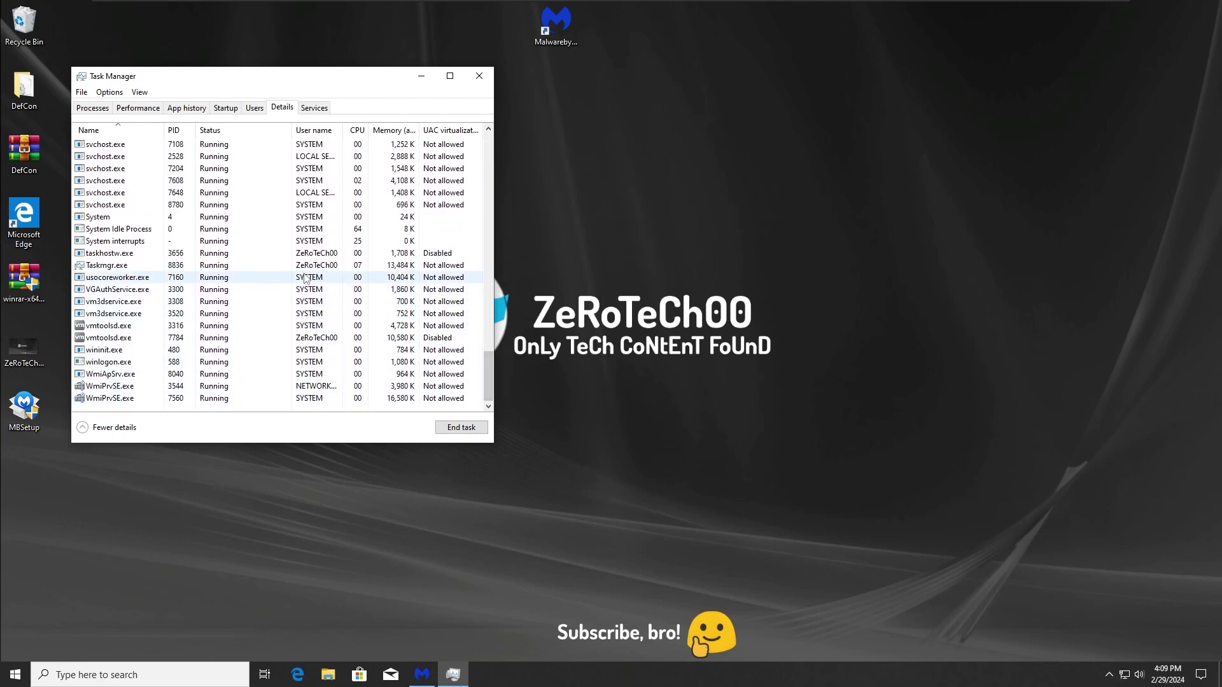
pyautogui.moveTo(487, 357); pyautogui.dragTo(485, 131)
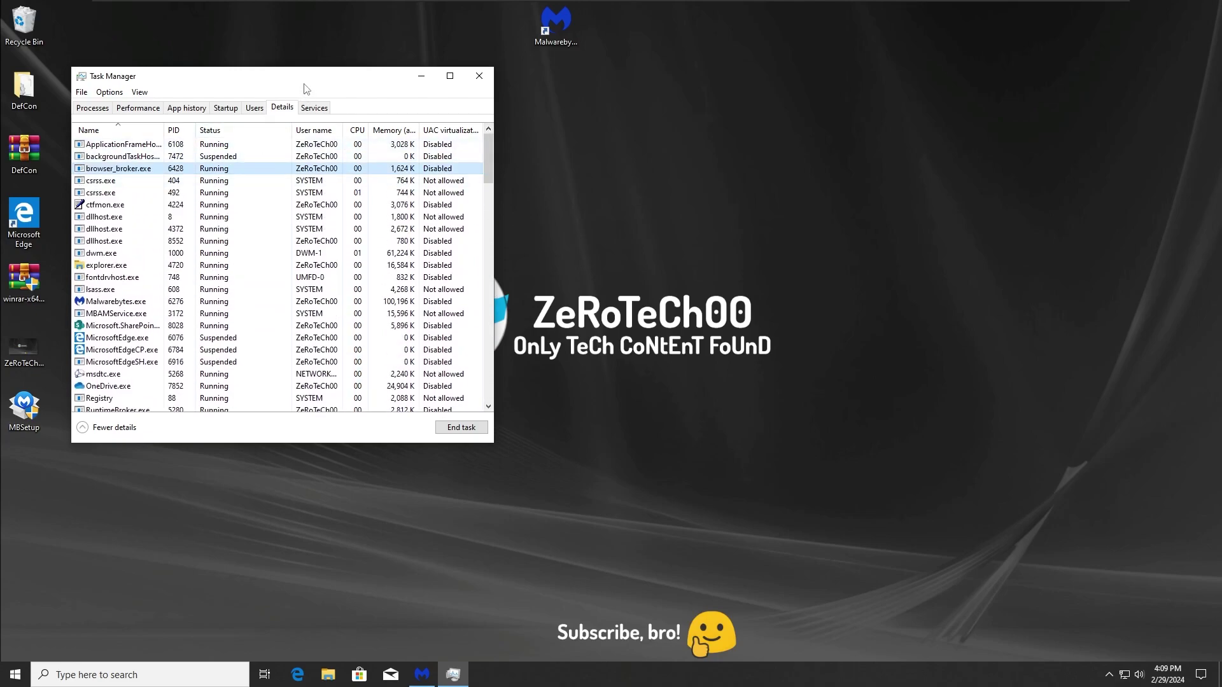
pyautogui.moveTo(305, 88); pyautogui.dragTo(596, 175)
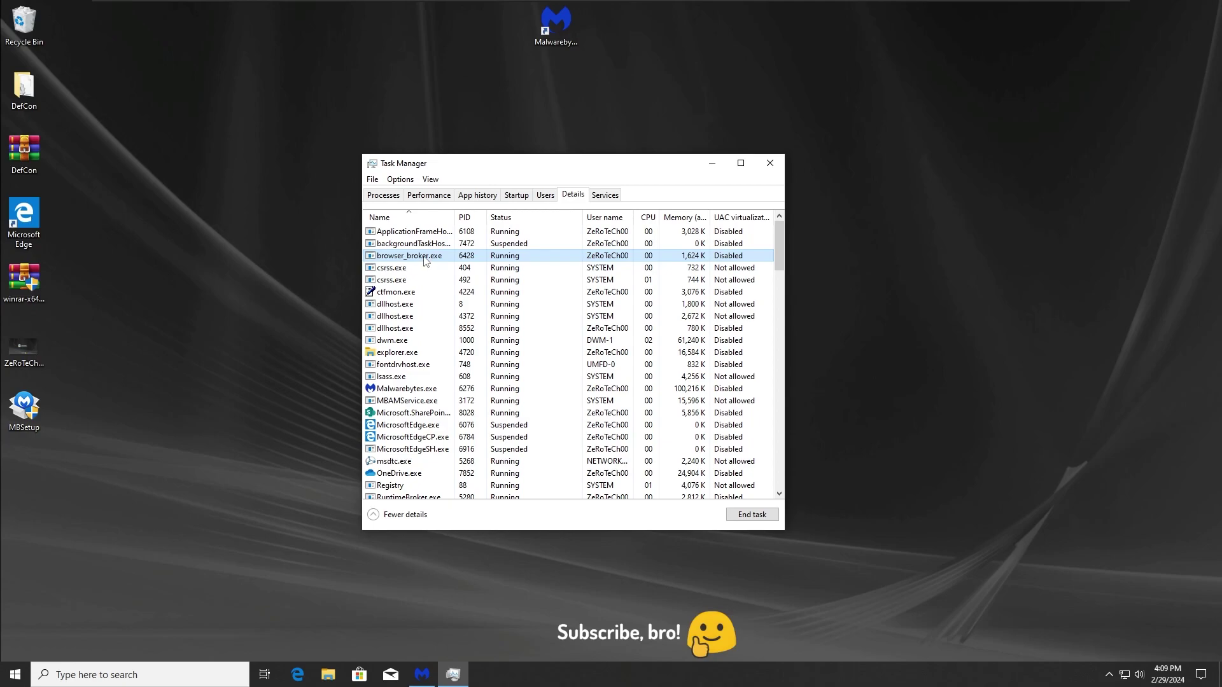
pyautogui.scroll(-8, 563, 336)
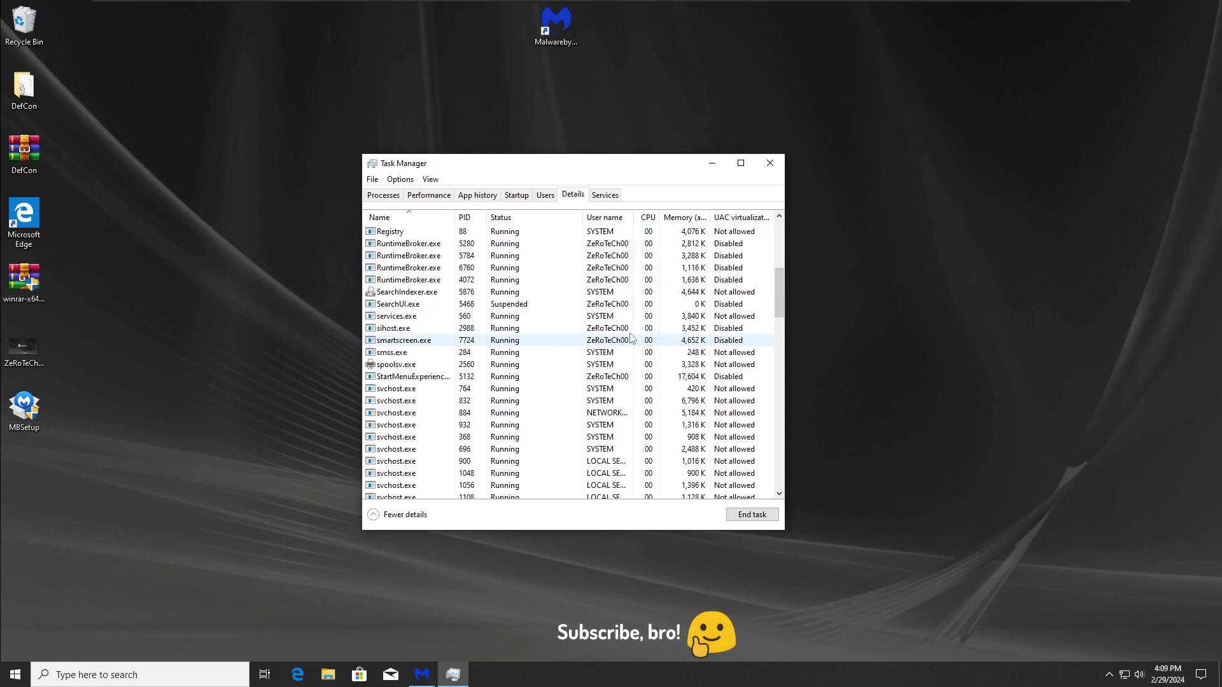
pyautogui.moveTo(777, 311); pyautogui.dragTo(772, 473)
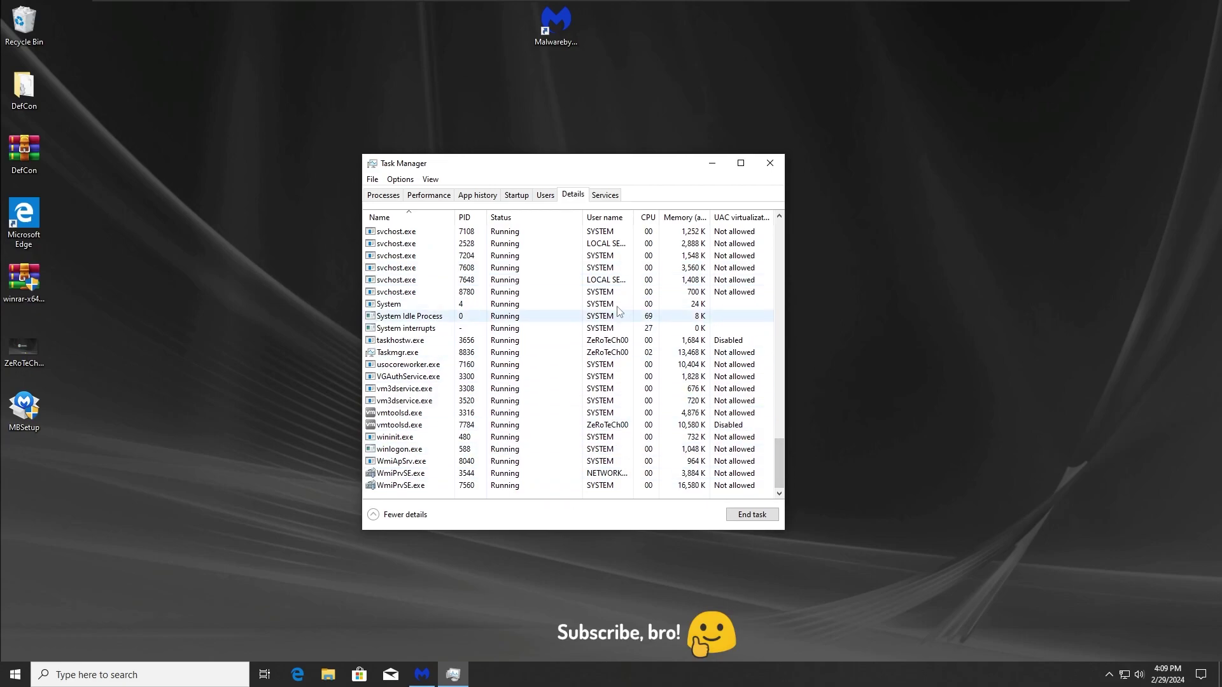
pyautogui.click(383, 195)
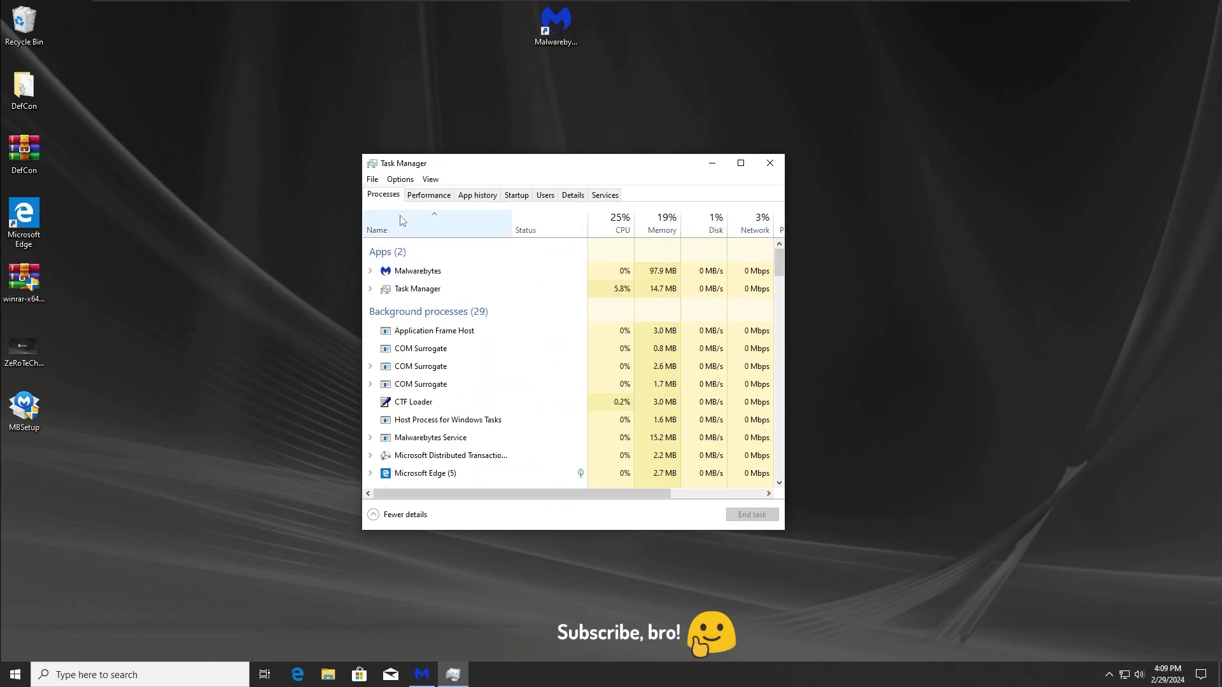
# Step: Close Task Manager and open Control Panel's Uninstall a program list via a 'control' search
pyautogui.click(769, 163)
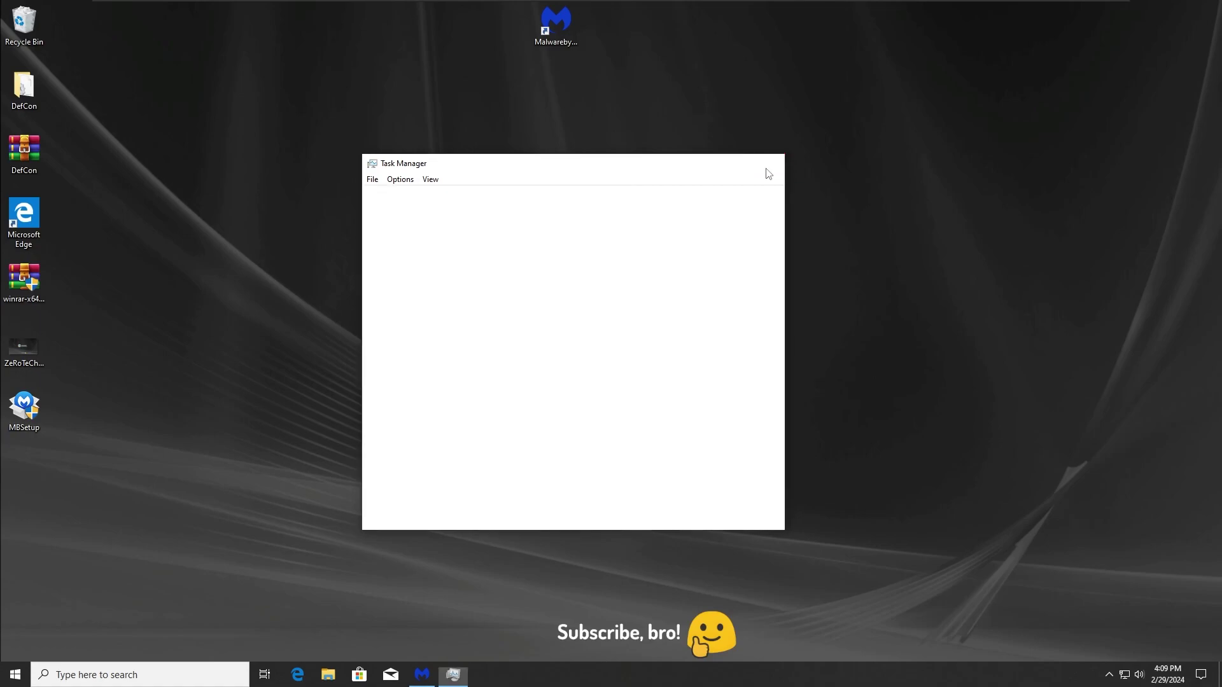
pyautogui.click(122, 671)
pyautogui.write('control')
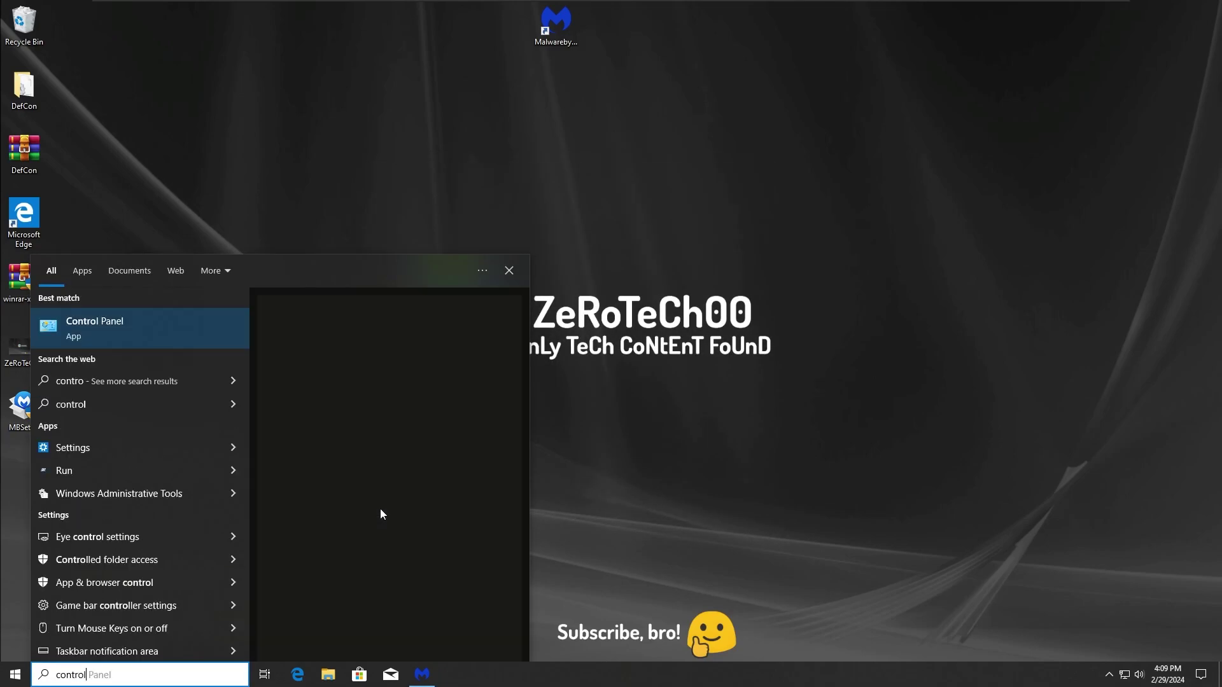
pyautogui.press('Return')
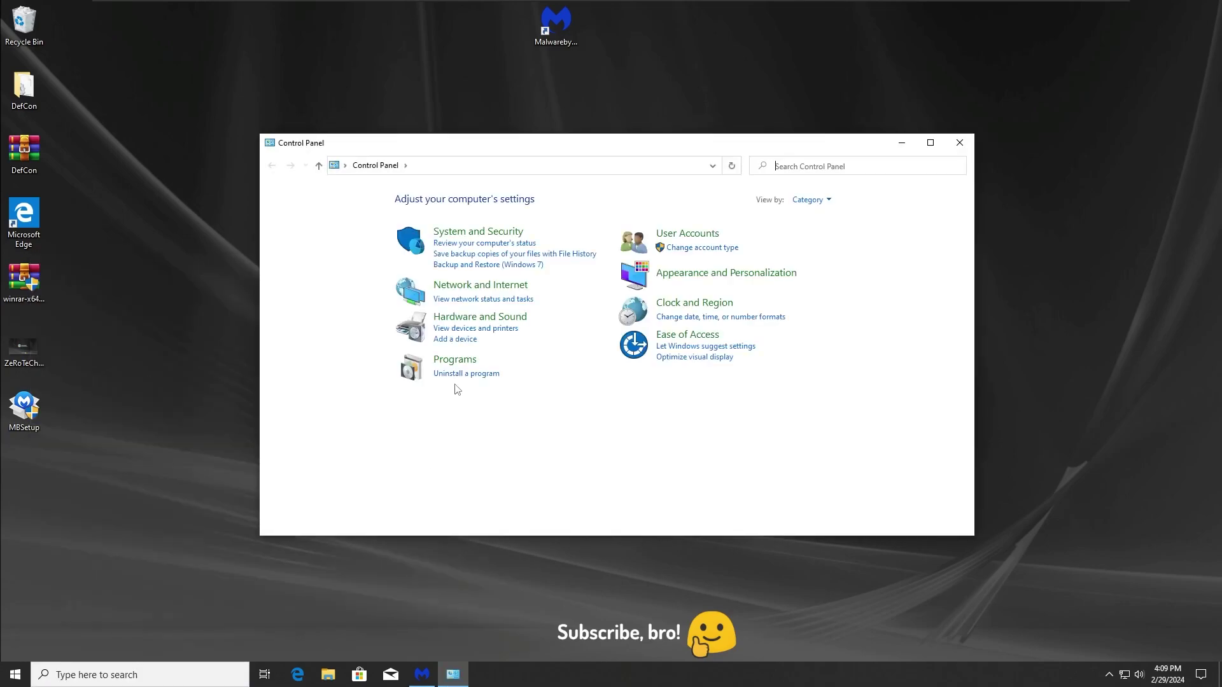
pyautogui.click(449, 376)
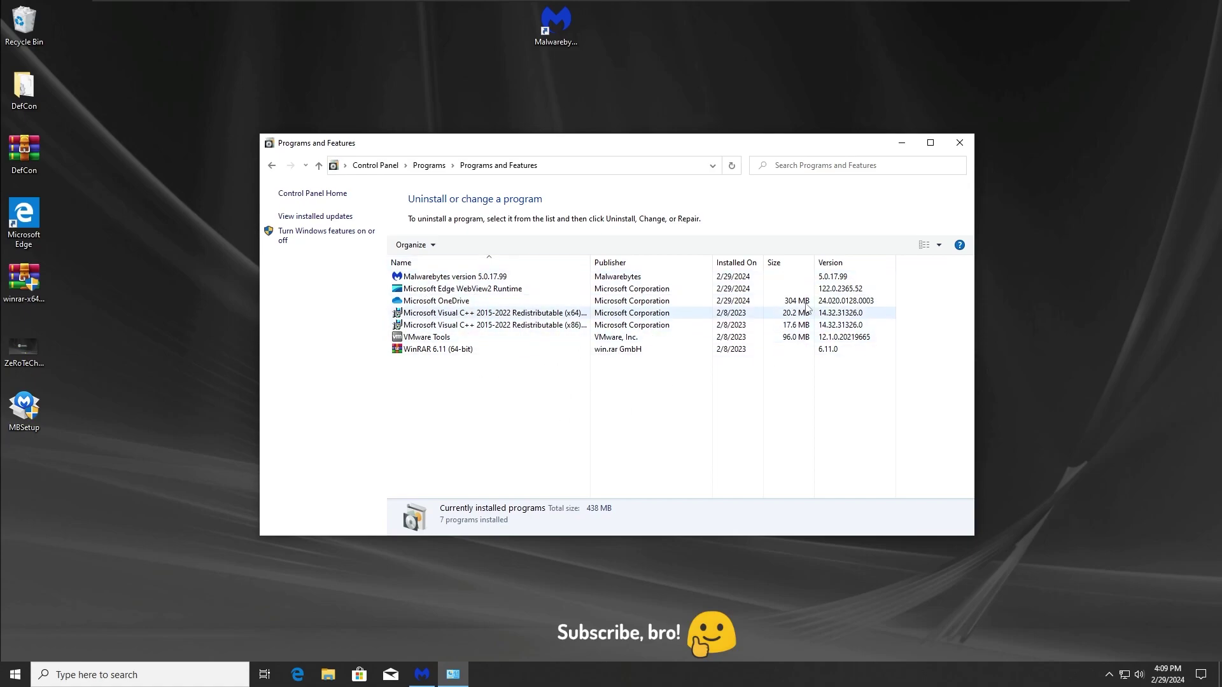
# Step: Close Programs and Features and restore the Malwarebytes dashboard from the taskbar, nudging it into place
pyautogui.click(960, 142)
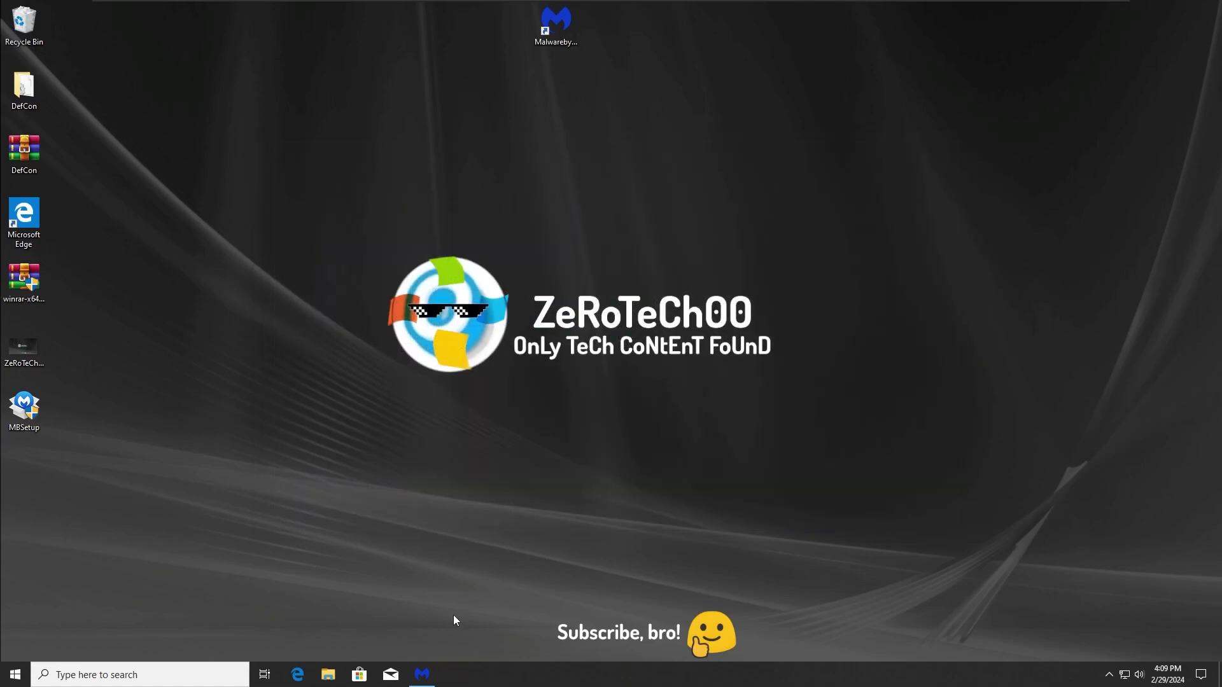
pyautogui.click(421, 673)
pyautogui.moveTo(600, 132); pyautogui.dragTo(622, 135)
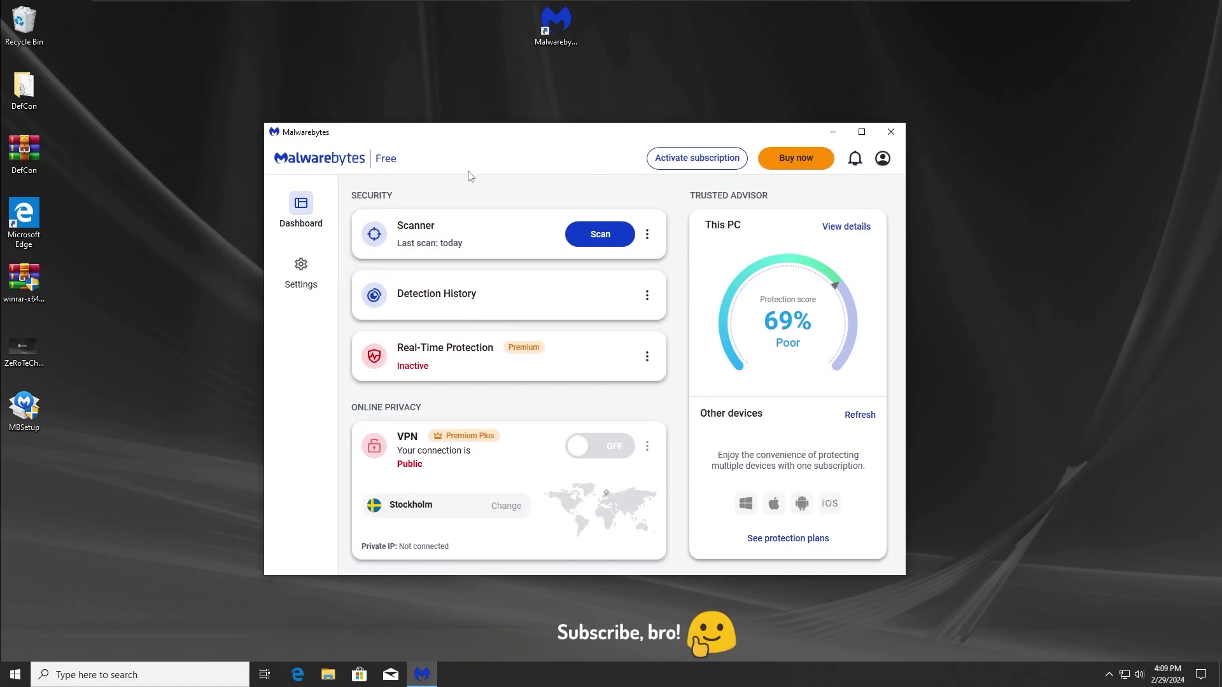
pyautogui.moveTo(559, 135); pyautogui.dragTo(545, 133)
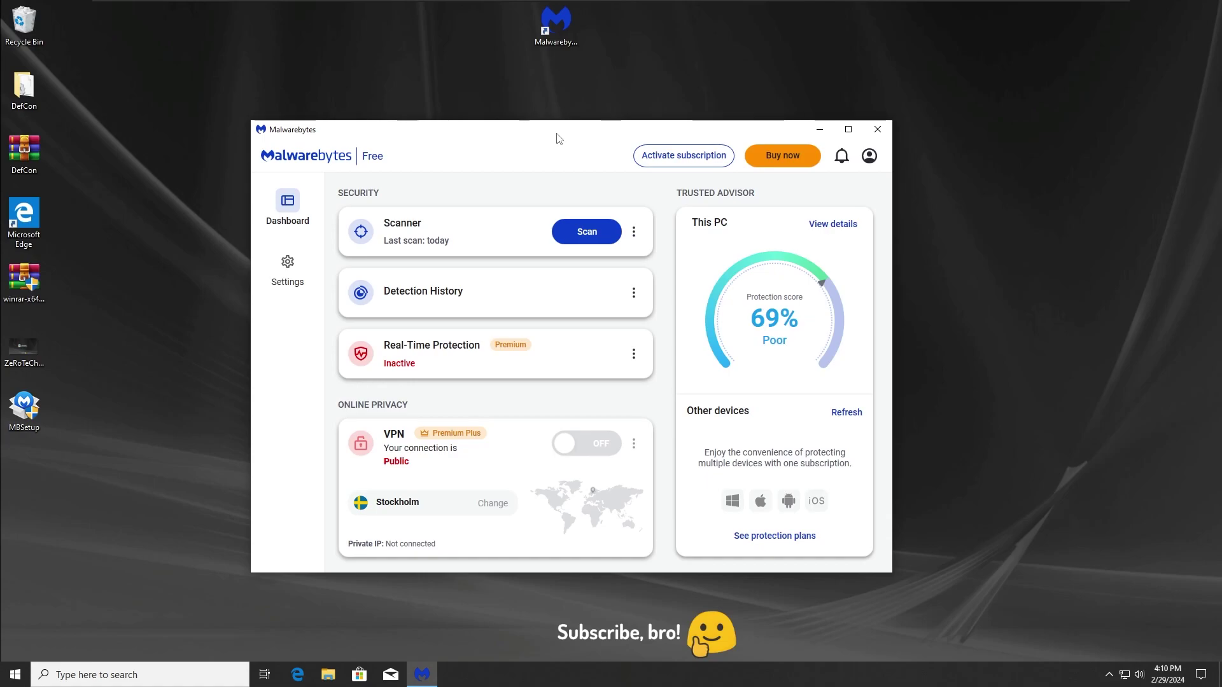
pyautogui.moveTo(560, 141); pyautogui.dragTo(554, 140)
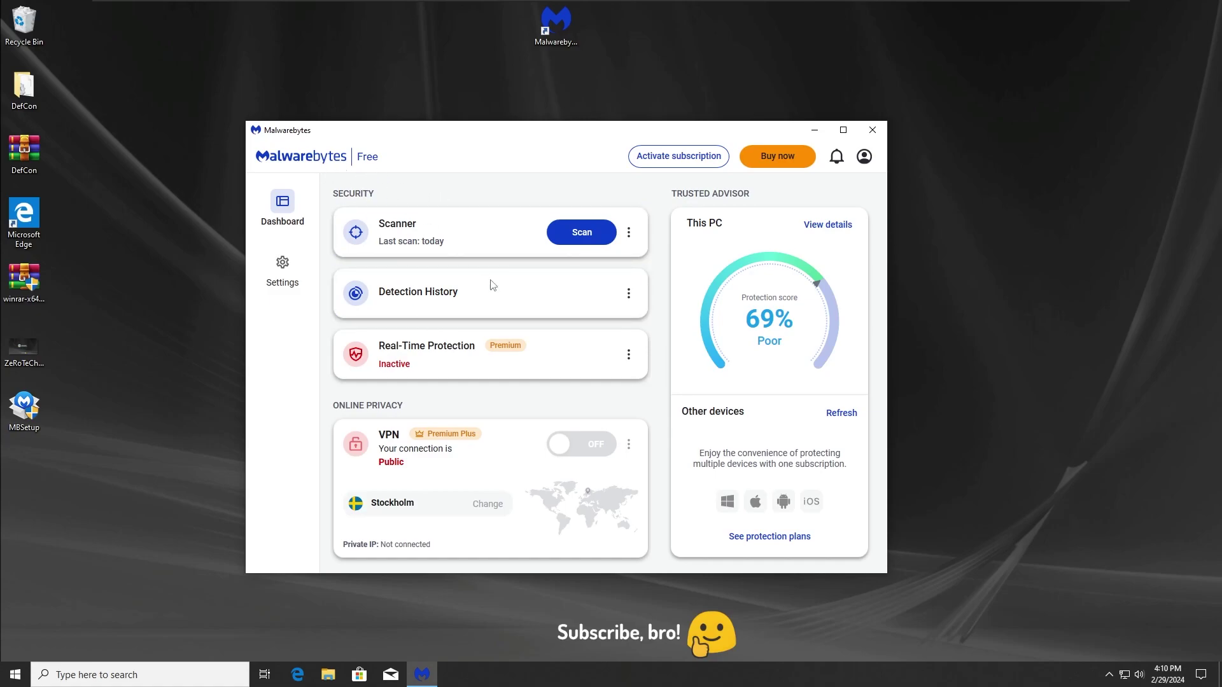
pyautogui.click(440, 344)
pyautogui.scroll(-2, 621, 373)
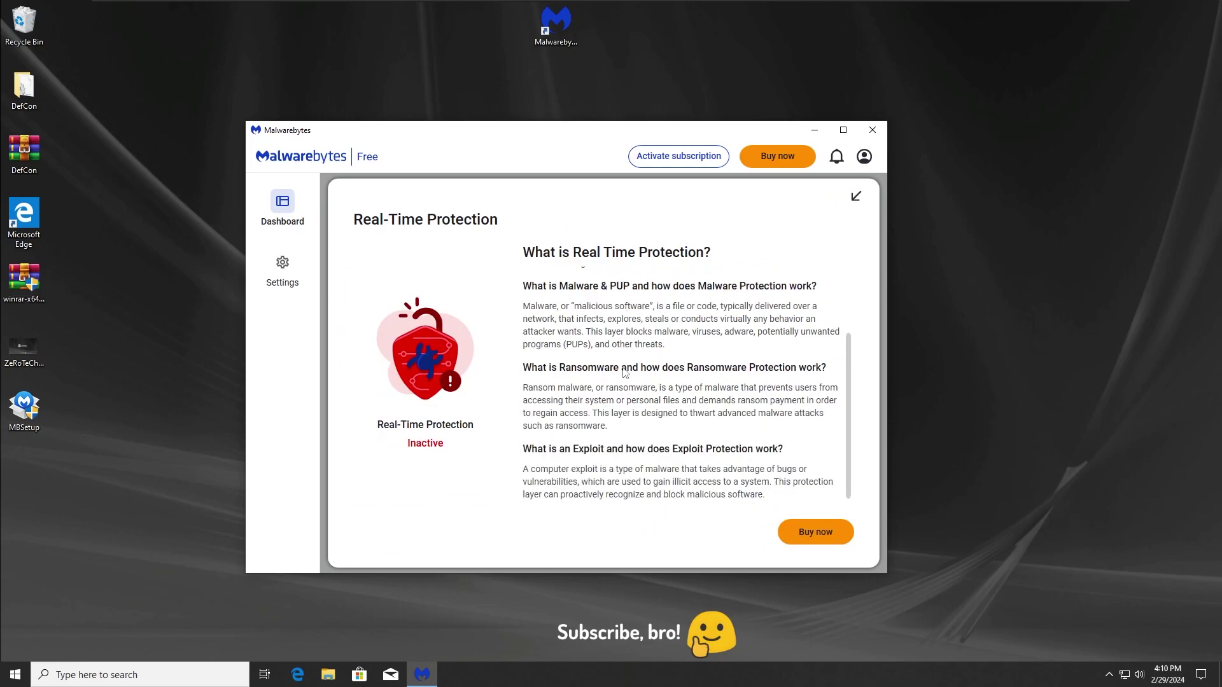
pyautogui.scroll(1, 648, 389)
pyautogui.click(856, 196)
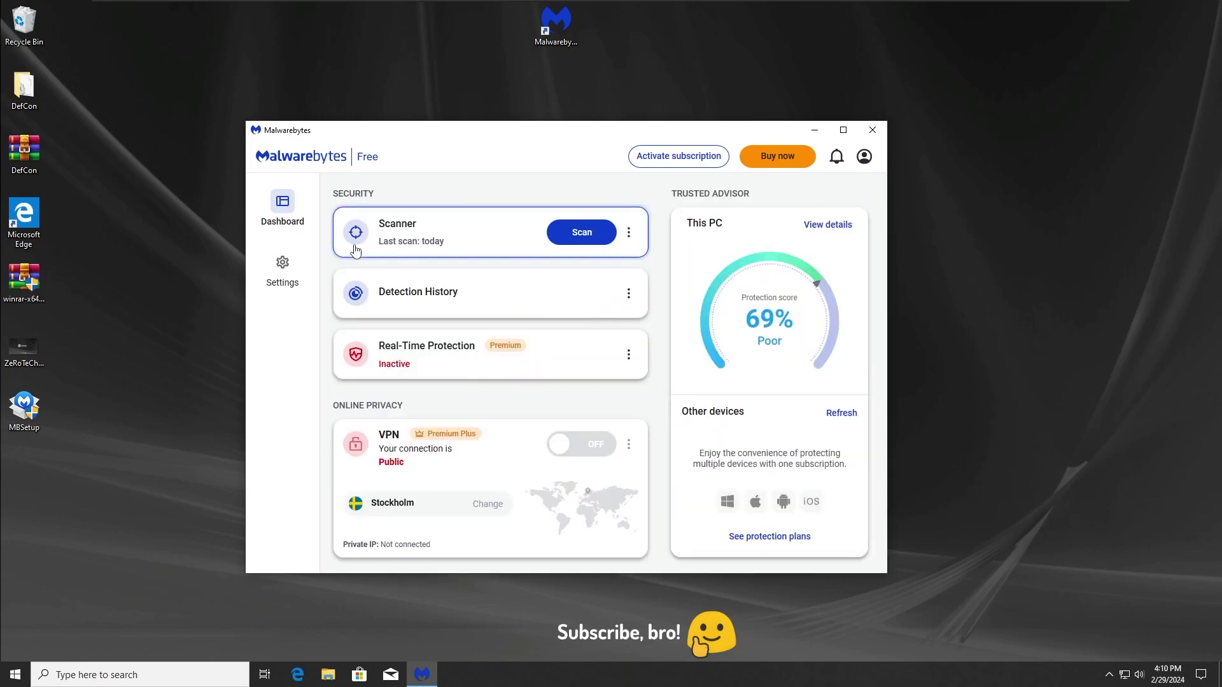
pyautogui.click(282, 266)
pyautogui.click(427, 310)
pyautogui.scroll(-2, 720, 440)
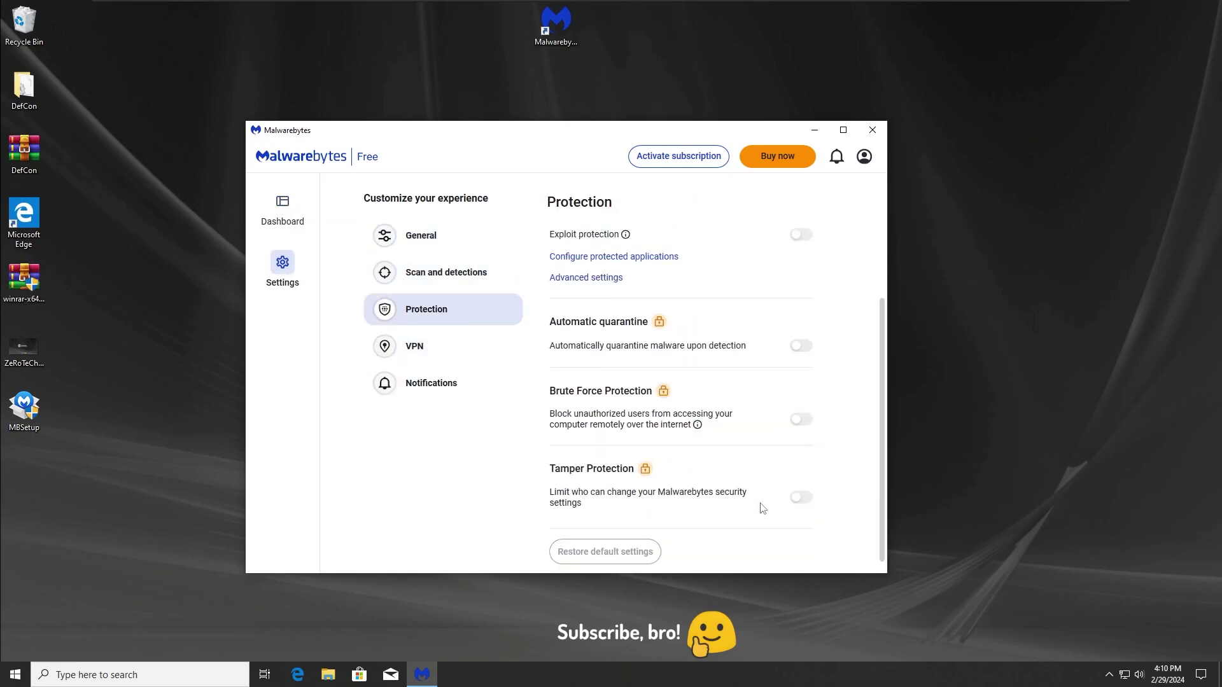
pyautogui.scroll(3, 792, 445)
pyautogui.scroll(-2, 799, 327)
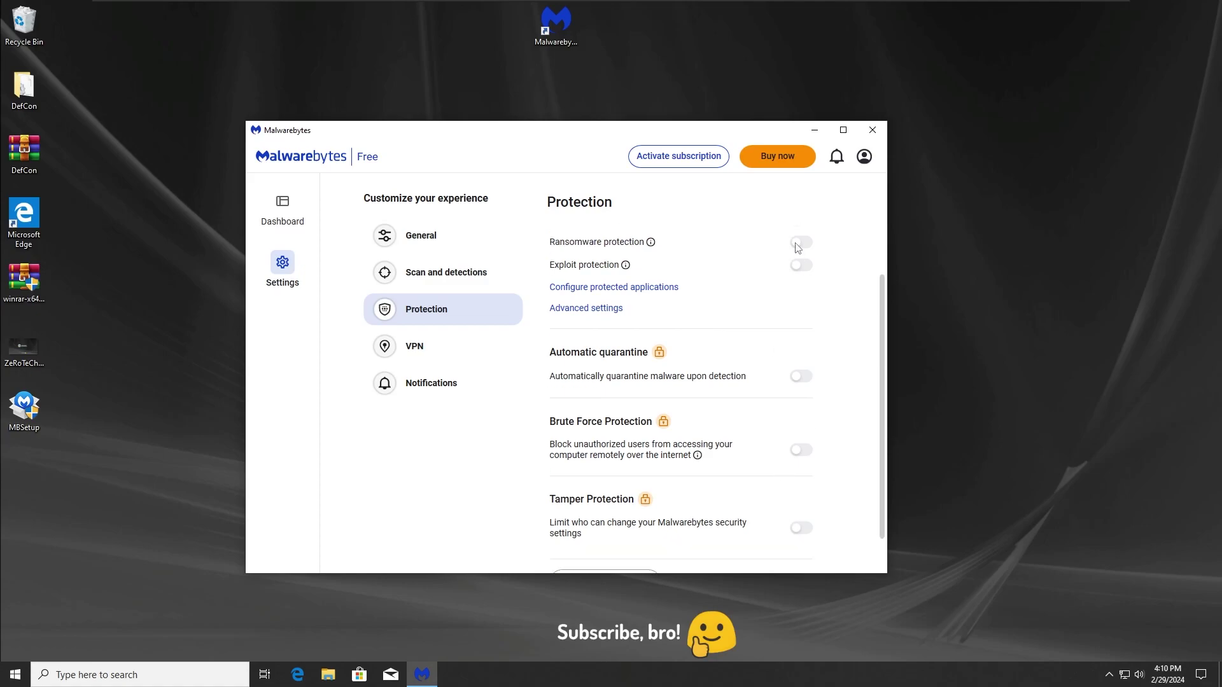
pyautogui.scroll(2, 801, 382)
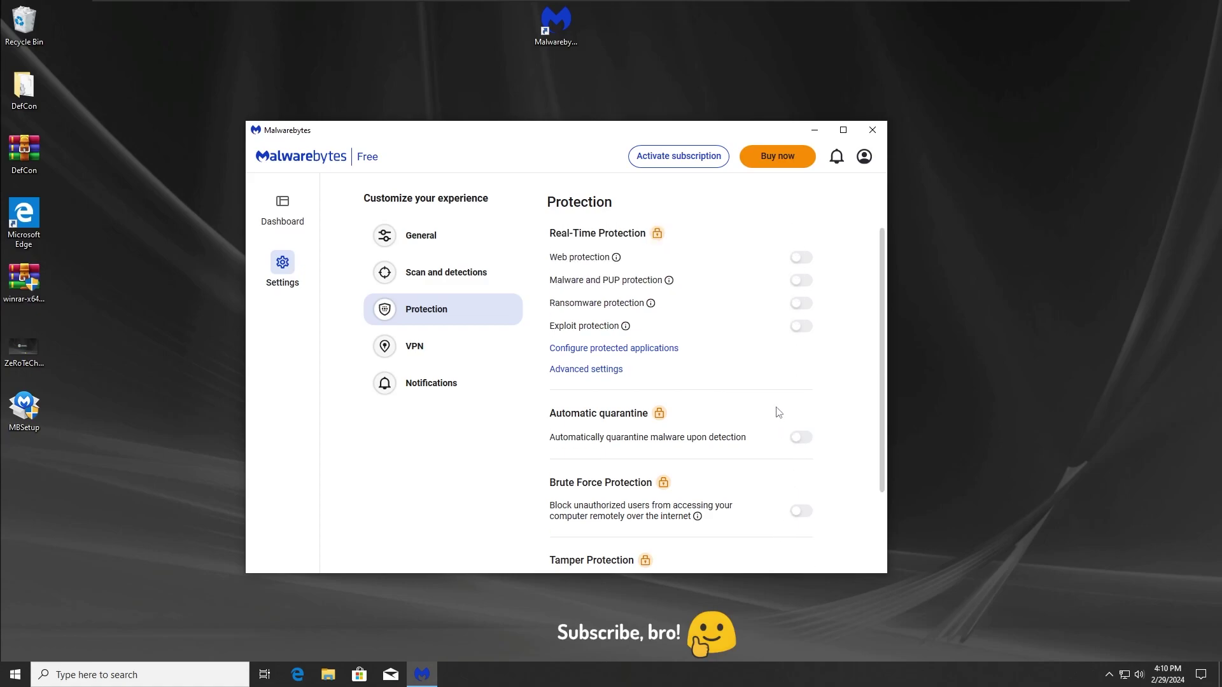
pyautogui.click(282, 217)
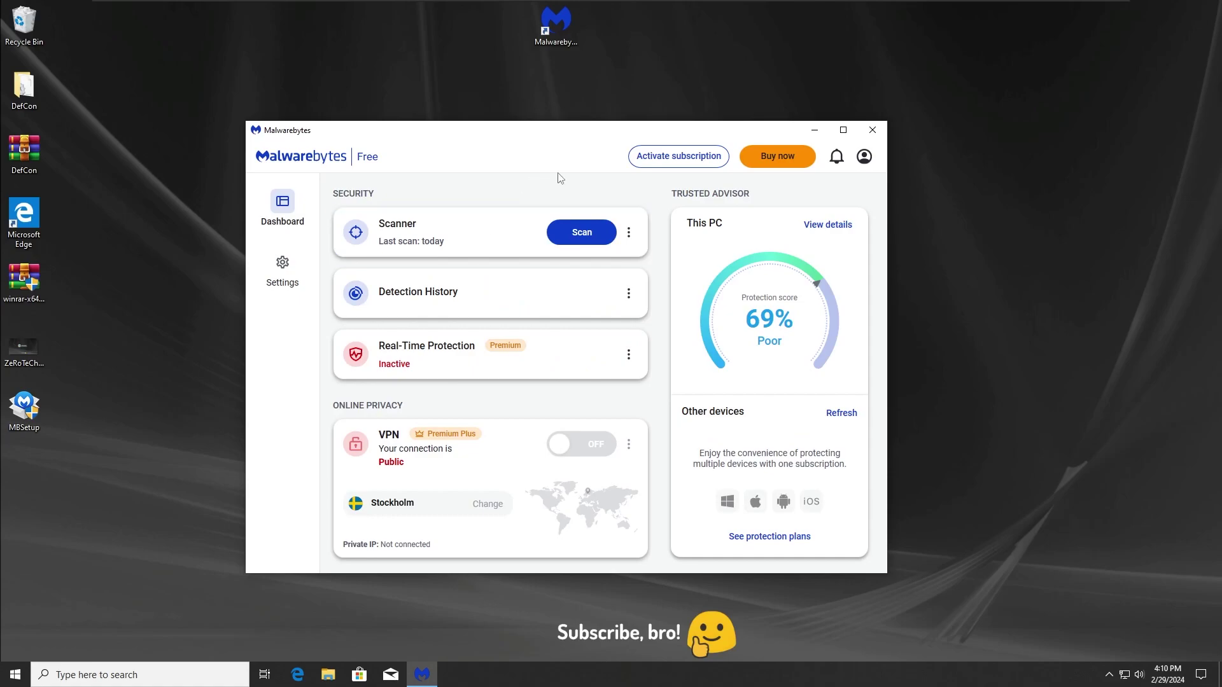
pyautogui.moveTo(591, 132); pyautogui.dragTo(598, 131)
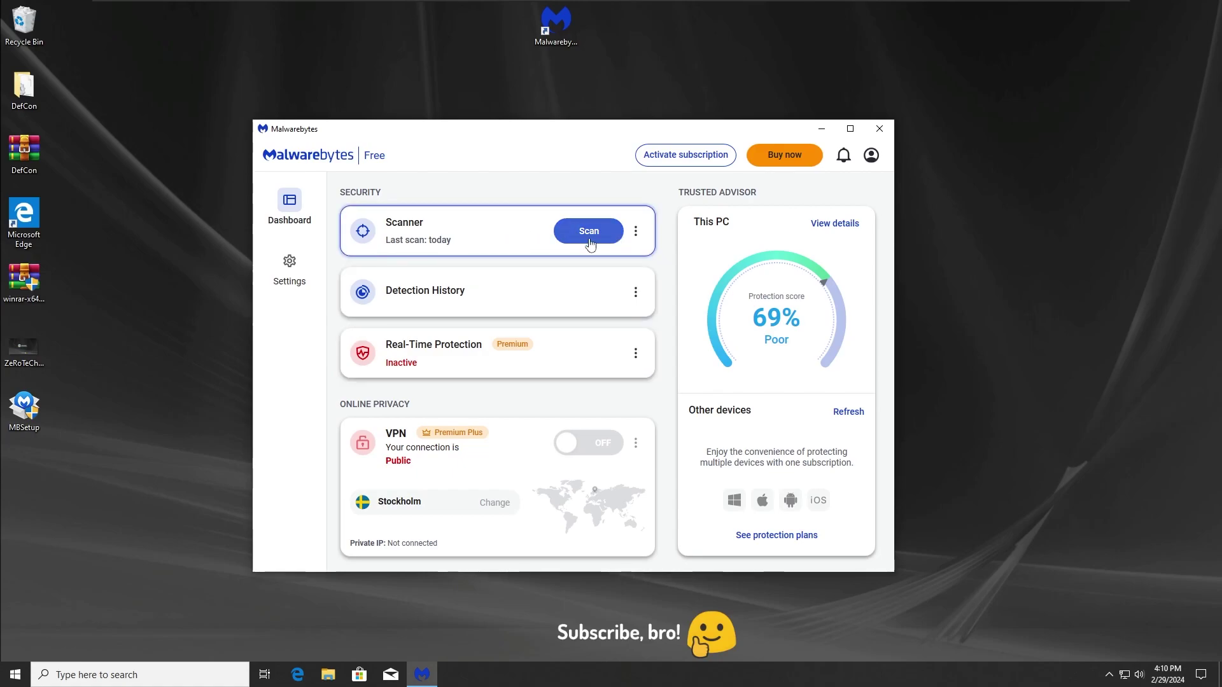
pyautogui.moveTo(595, 148)
pyautogui.mouseDown()
pyautogui.moveTo(589, 131)
pyautogui.moveTo(573, 137)
pyautogui.moveTo(578, 162)
pyautogui.mouseUp()
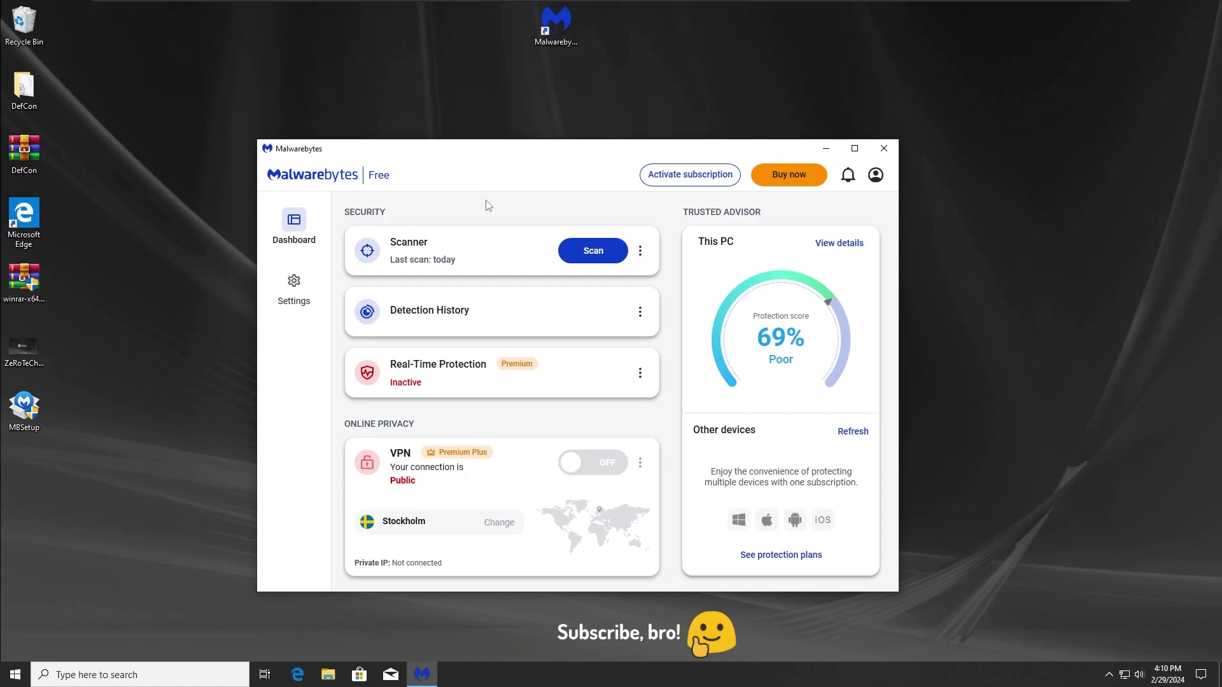
pyautogui.moveTo(576, 153)
pyautogui.mouseDown()
pyautogui.moveTo(567, 164)
pyautogui.moveTo(578, 131)
pyautogui.mouseUp()
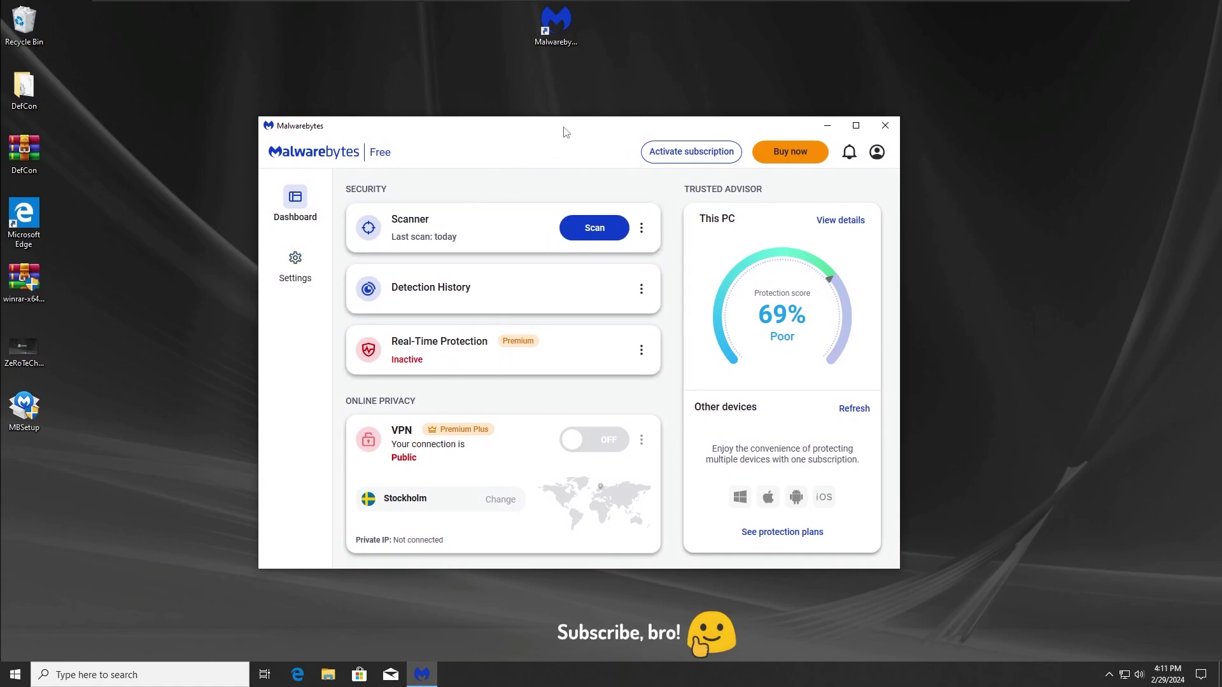
pyautogui.moveTo(563, 132); pyautogui.dragTo(562, 153)
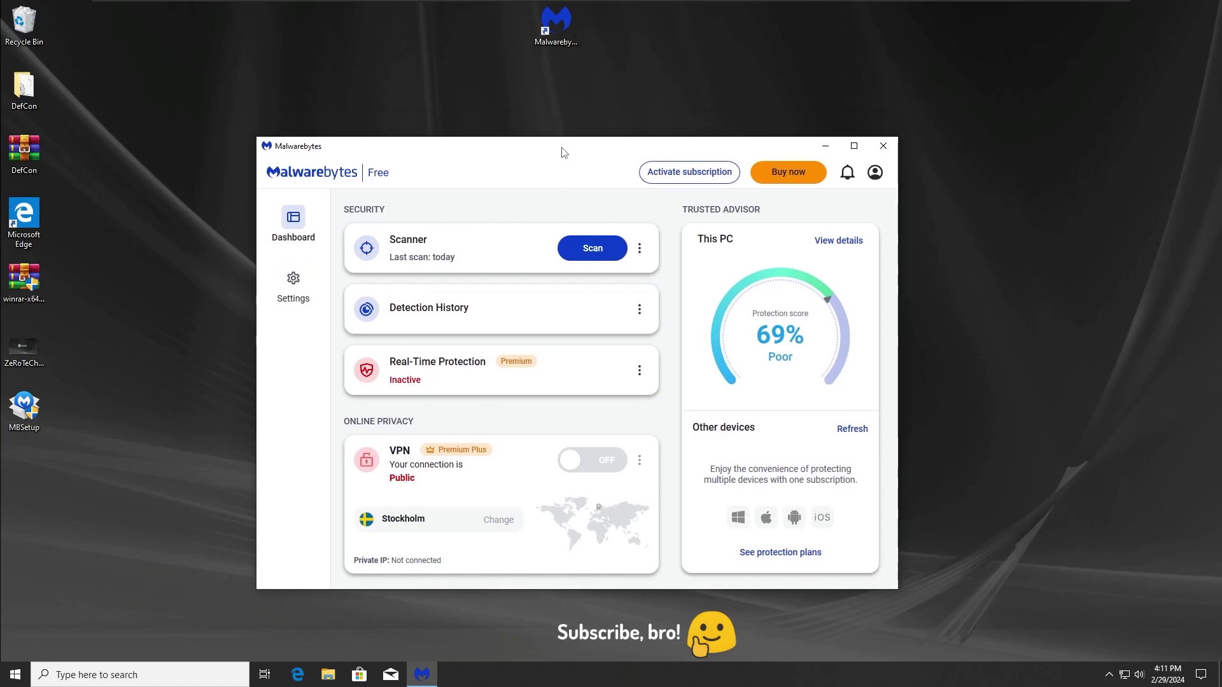
pyautogui.moveTo(642, 62); pyautogui.dragTo(586, 9)
pyautogui.moveTo(563, 152); pyautogui.dragTo(575, 126)
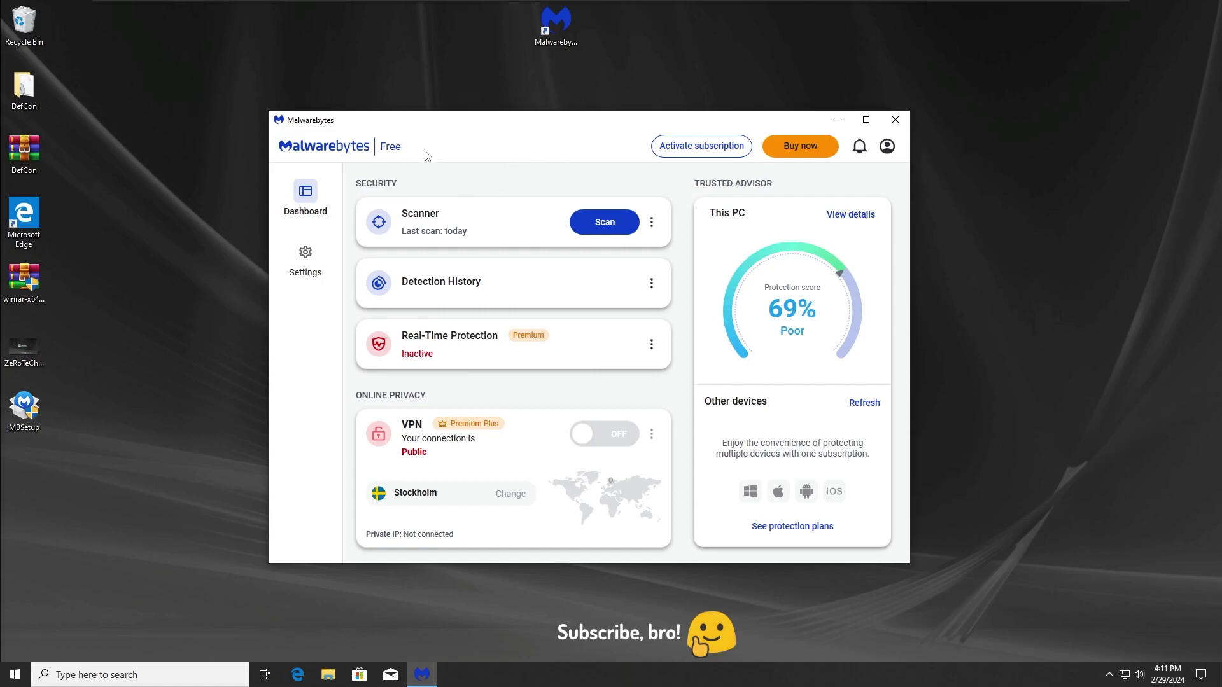
pyautogui.click(307, 254)
pyautogui.click(456, 299)
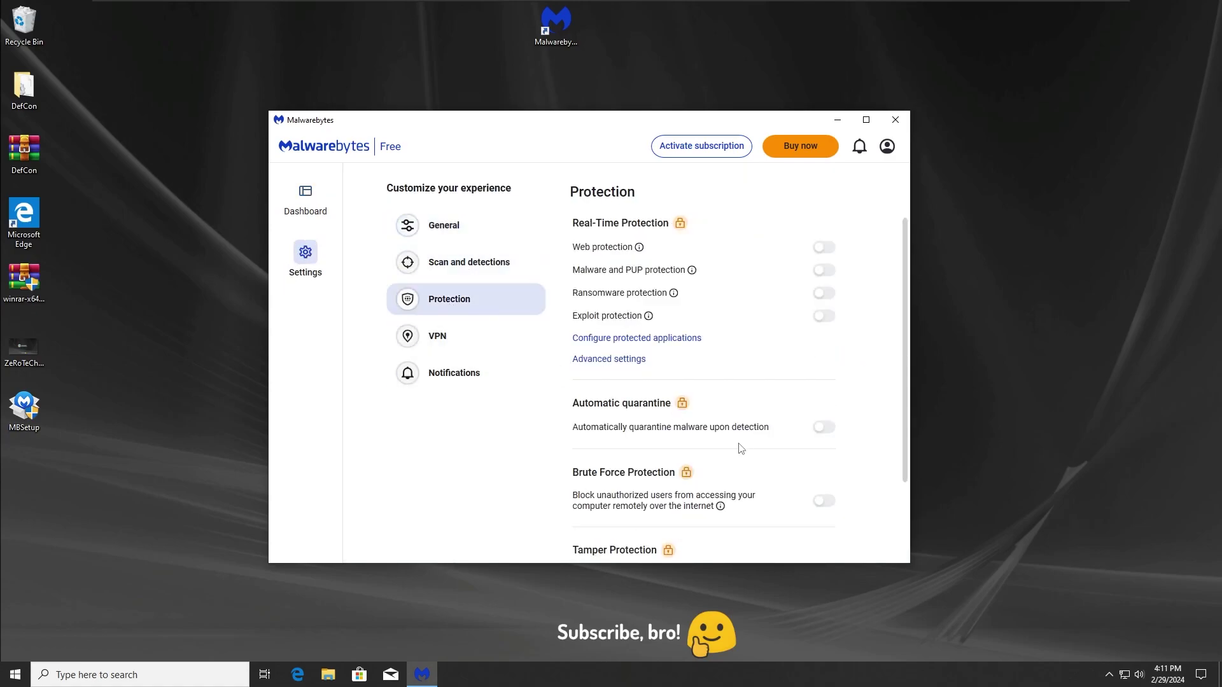
pyautogui.scroll(-3, 732, 439)
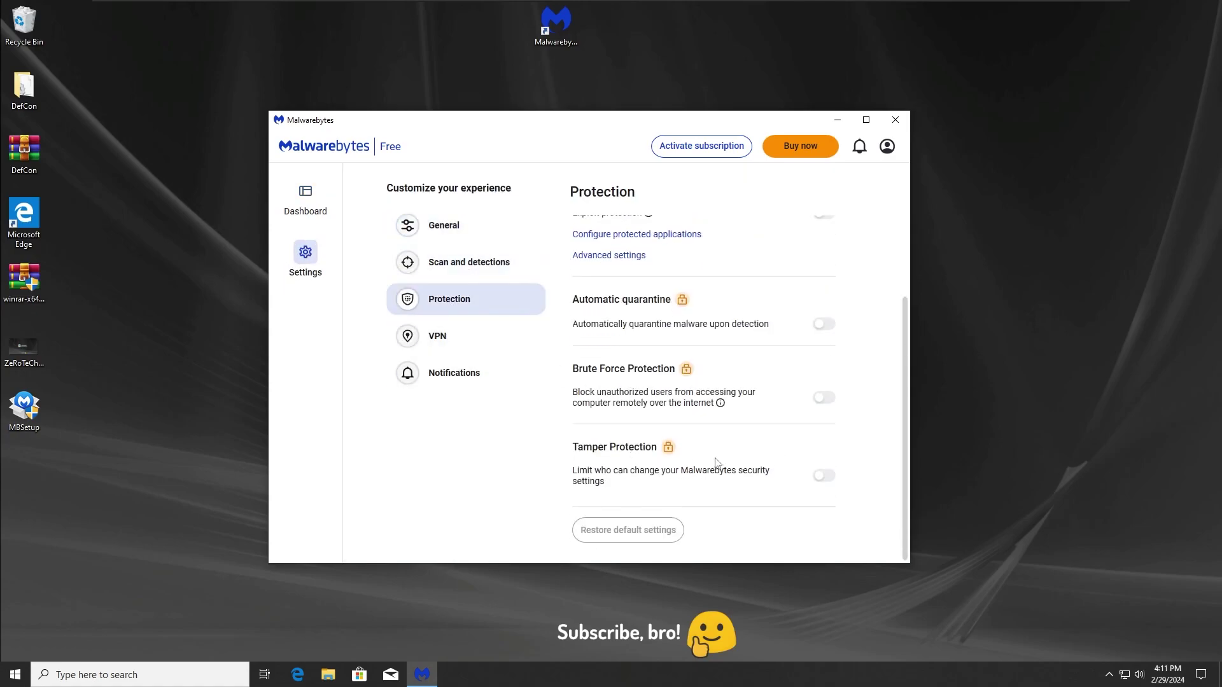
pyautogui.scroll(3, 700, 417)
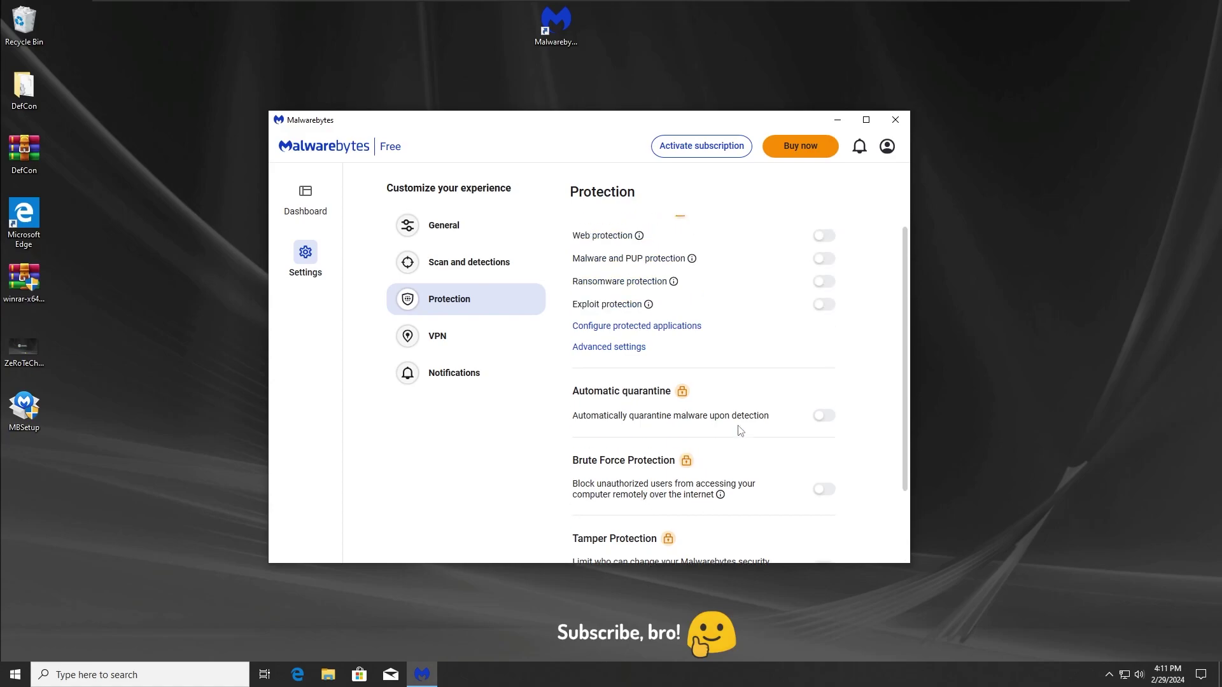
pyautogui.scroll(-3, 778, 306)
pyautogui.scroll(3, 778, 307)
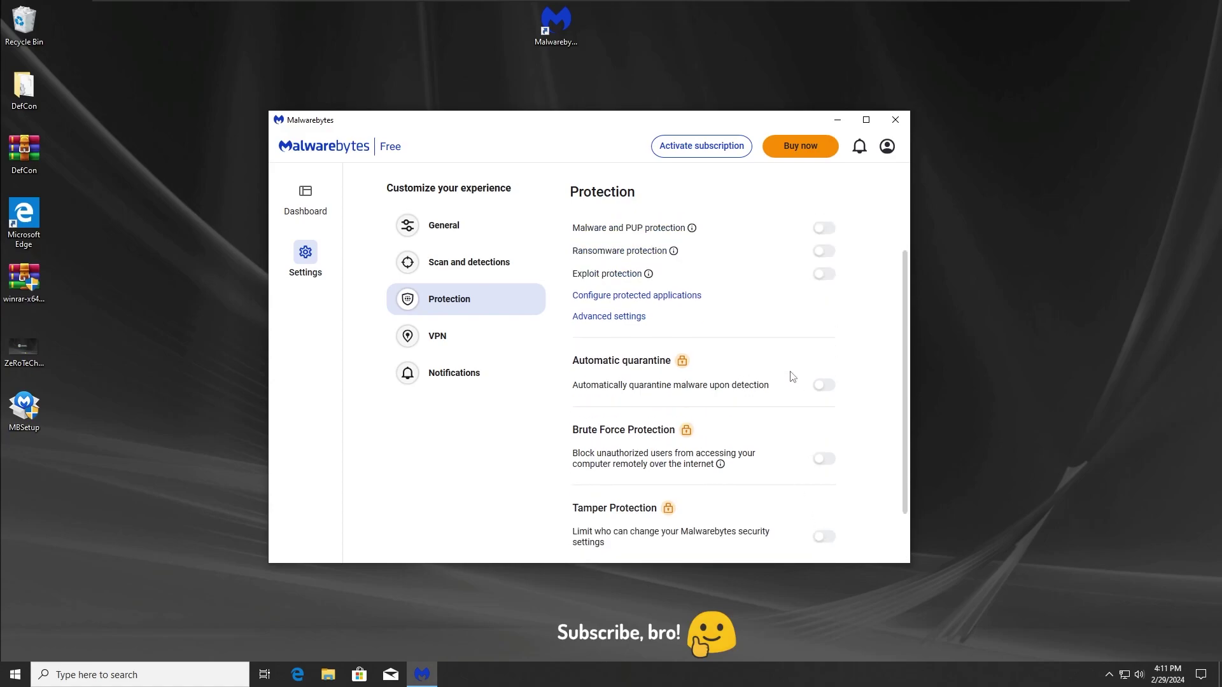
pyautogui.click(306, 194)
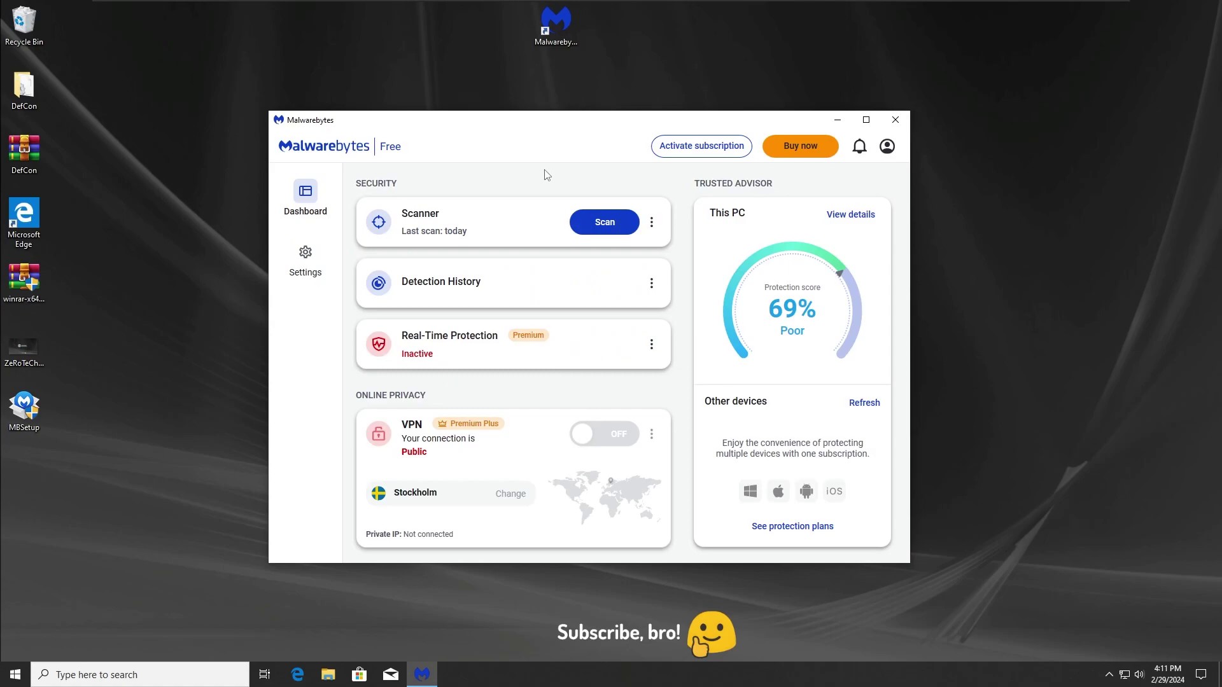